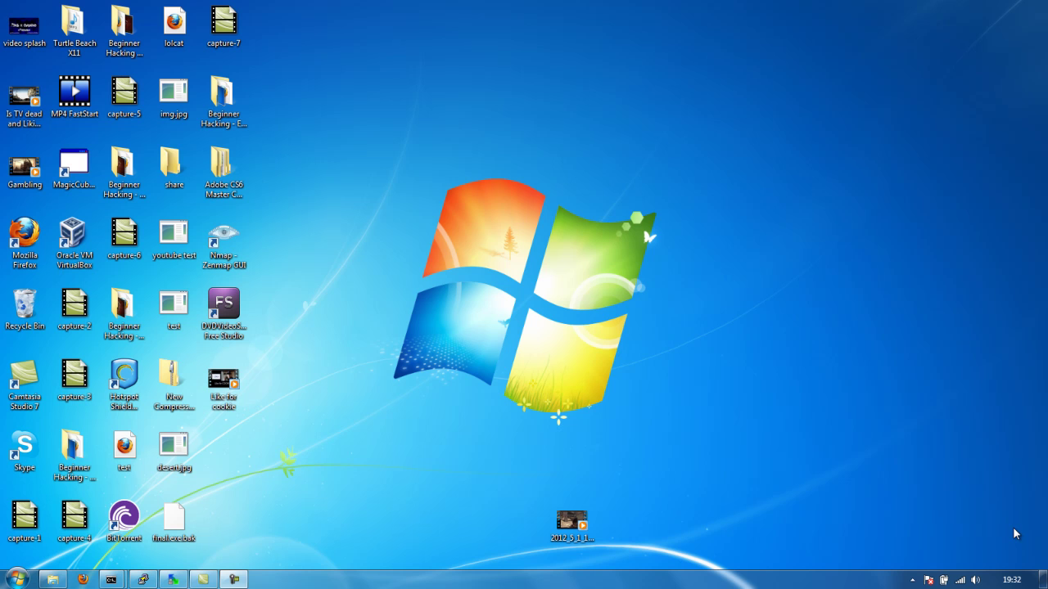
Search the web for 'tor project' in Firefox and open the official Tor Project site.
{"action": "left_click", "coordinate": [82, 580]}
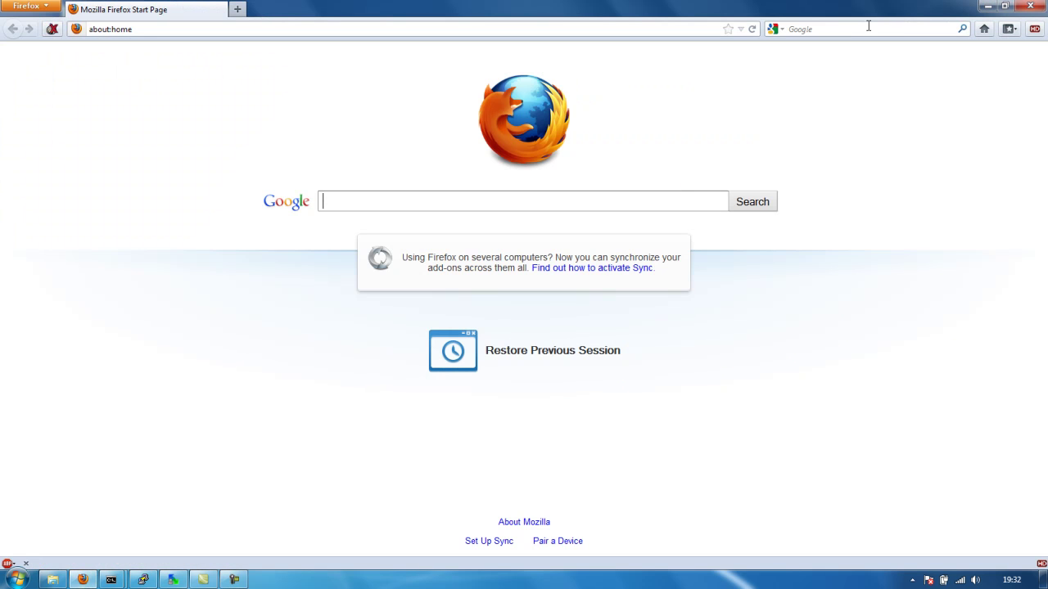
{"action": "left_click", "coordinate": [866, 29]}
{"action": "type", "text": "roject"}
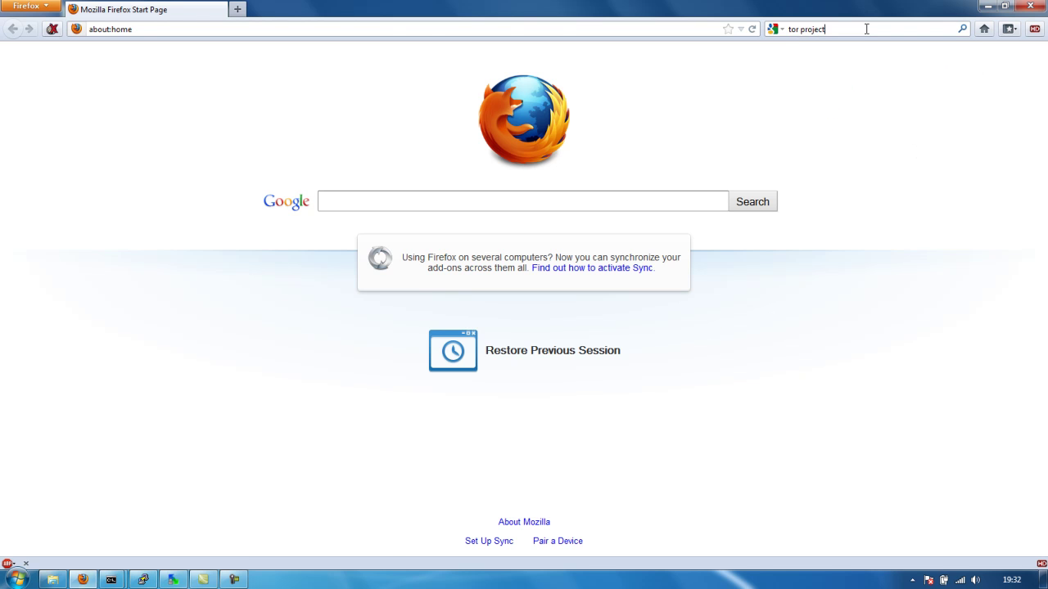
{"action": "key", "text": "Return"}
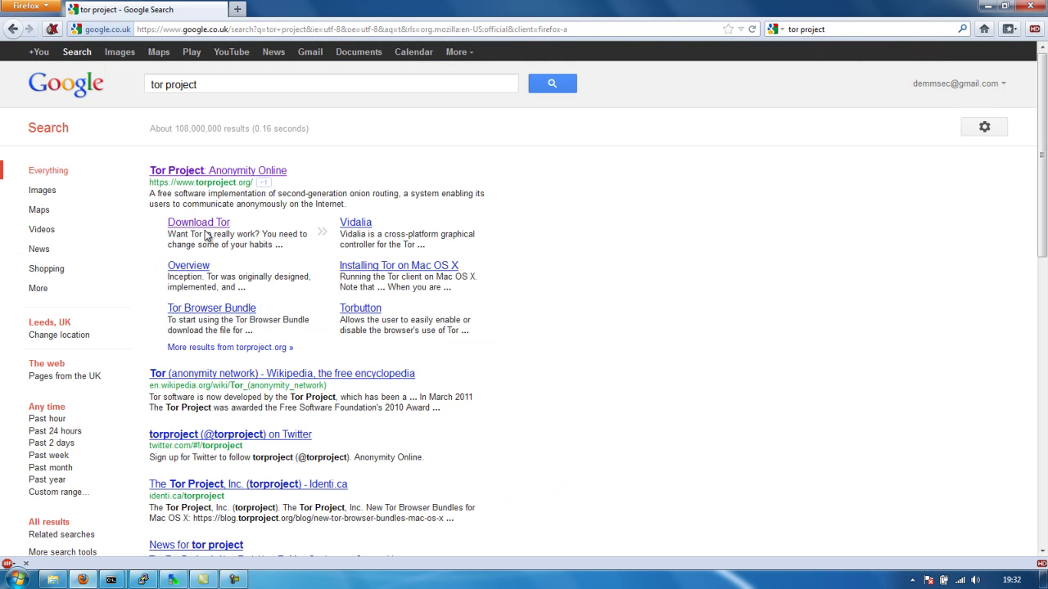
{"action": "left_click", "coordinate": [238, 173]}
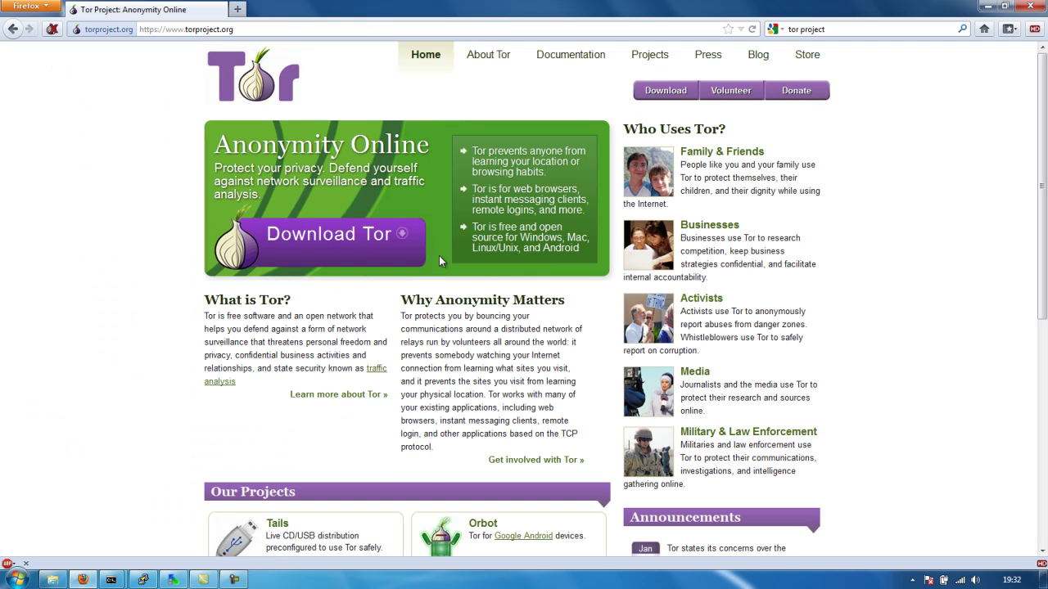
Show all Tor downloads, expand Microsoft Windows and highlight the Vidalia Bundle.
{"action": "left_click", "coordinate": [375, 245]}
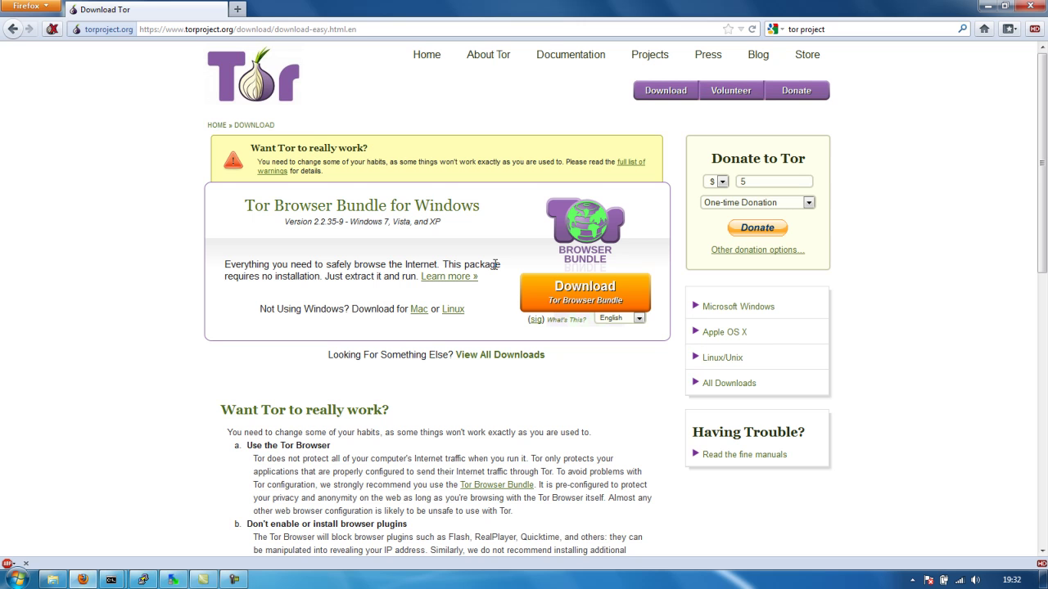
{"action": "left_click", "coordinate": [509, 356]}
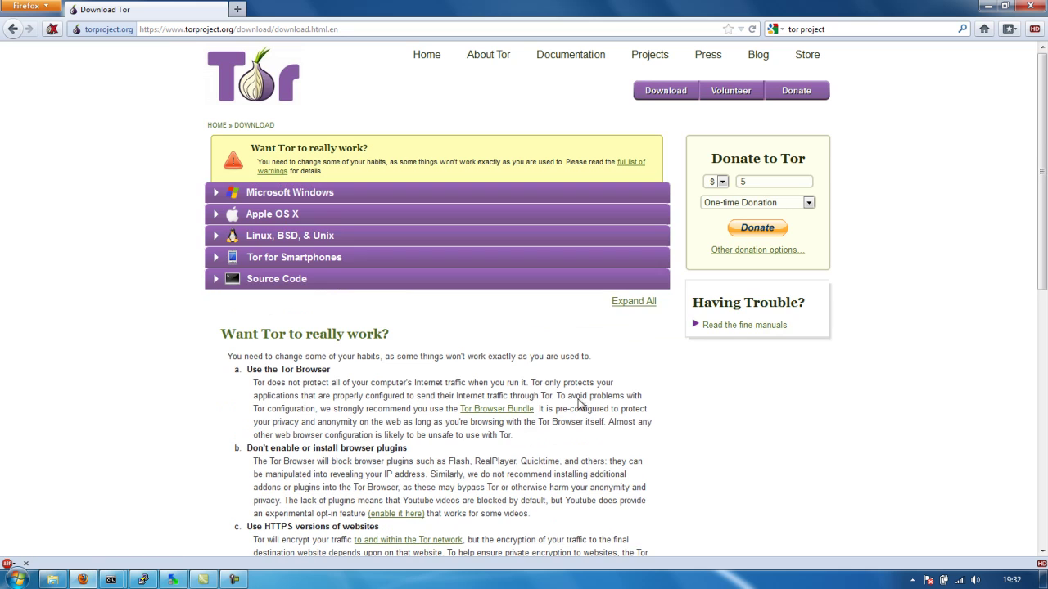
{"action": "left_click", "coordinate": [311, 198]}
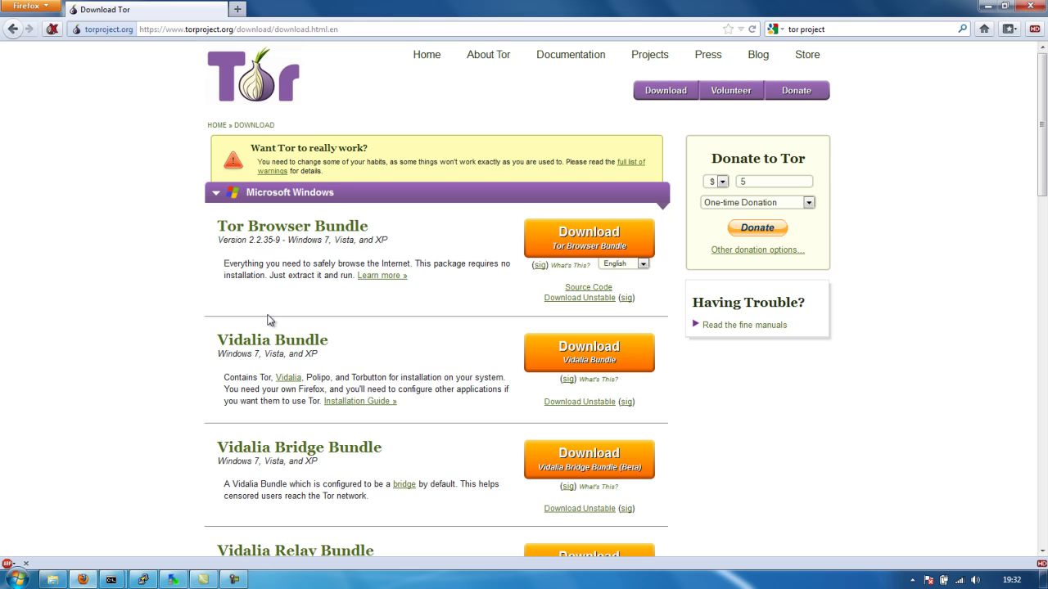
{"action": "left_click_drag", "start_coordinate": [317, 275], "coordinate": [320, 355]}
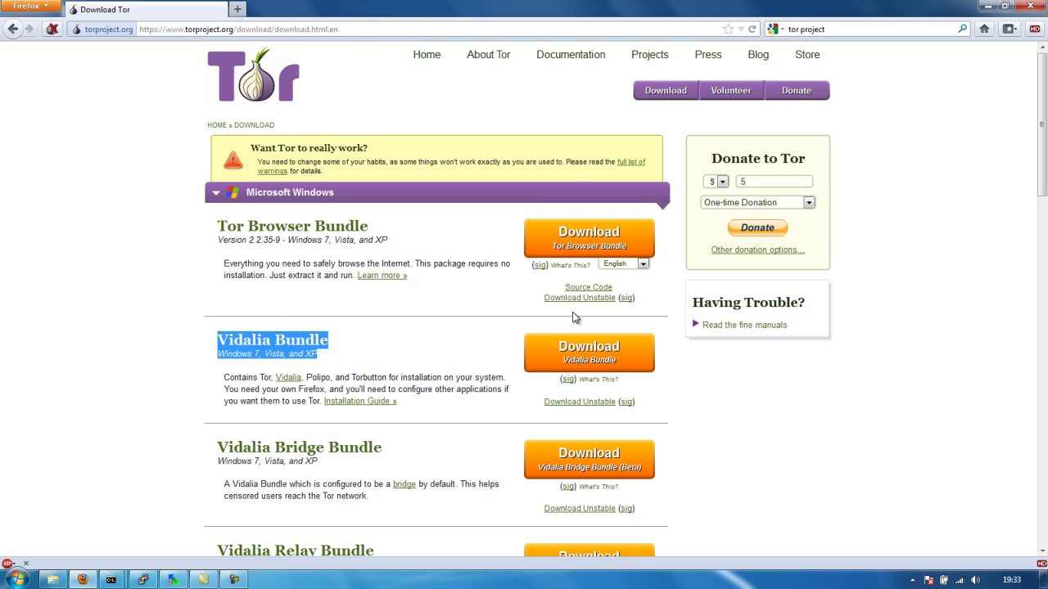
{"action": "left_click", "coordinate": [1038, 9]}
Launch Vidalia via a Start menu search for 'vid' and bring its connected control panel forward.
{"action": "key", "text": "super"}
{"action": "type", "text": "vida"}
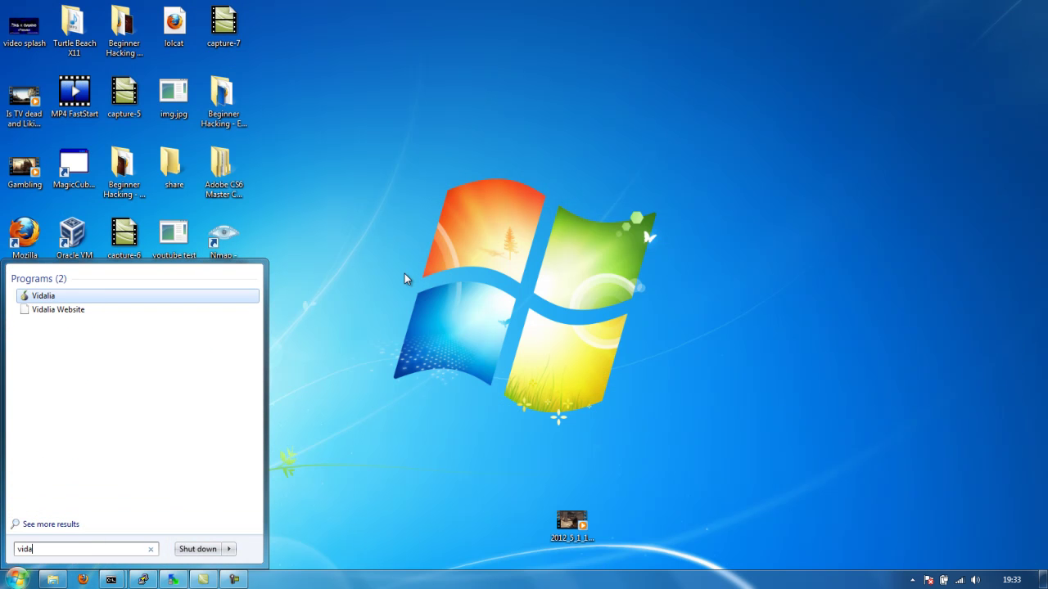
{"action": "key", "text": "Return"}
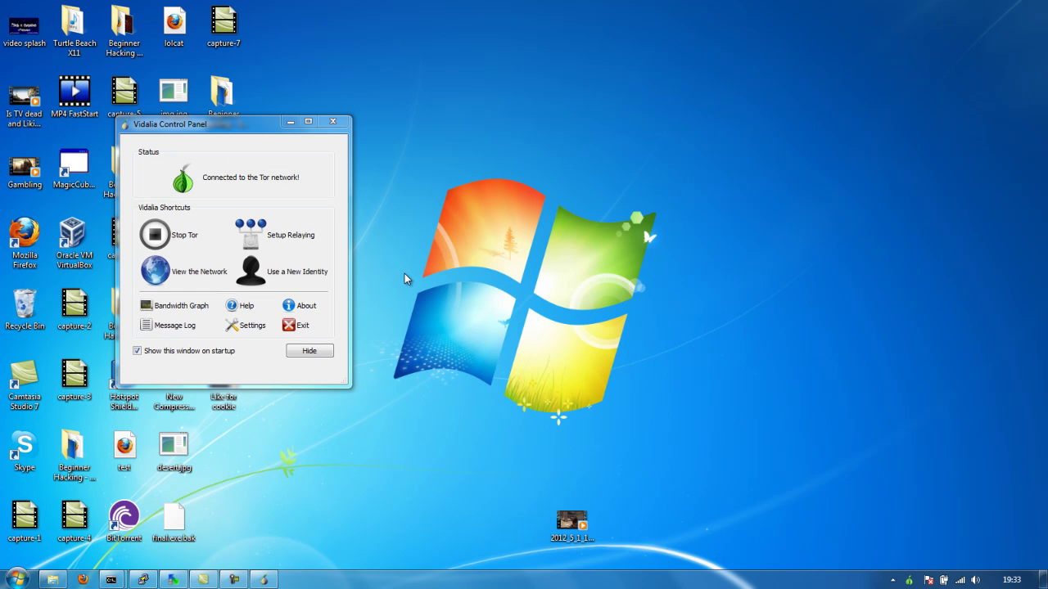
{"action": "left_click", "coordinate": [272, 162]}
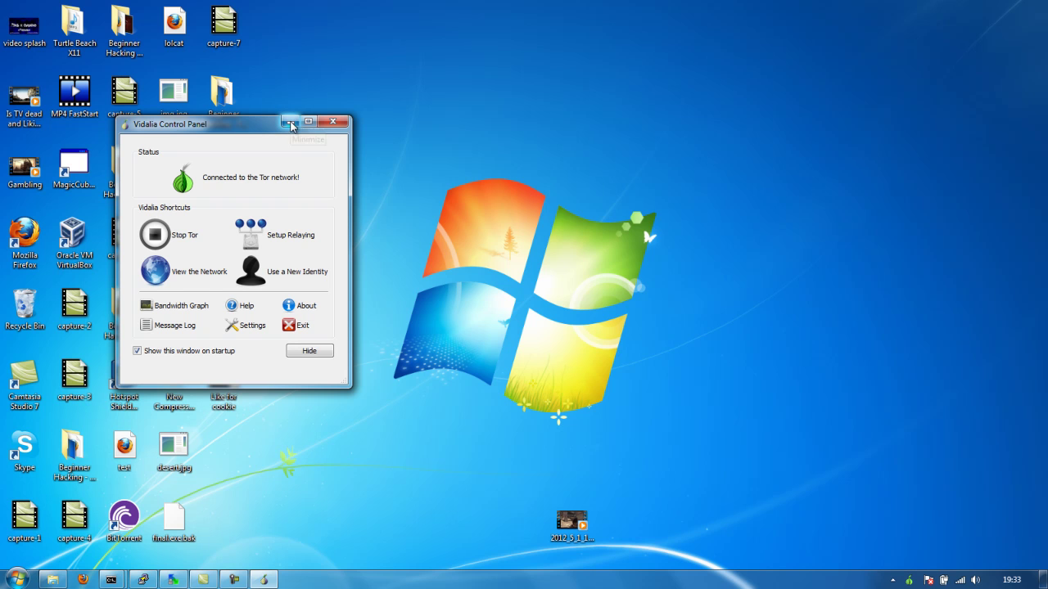
Minimize Vidalia and bring up the Security Settings in Torbutton's preferences.
{"action": "left_click", "coordinate": [184, 440]}
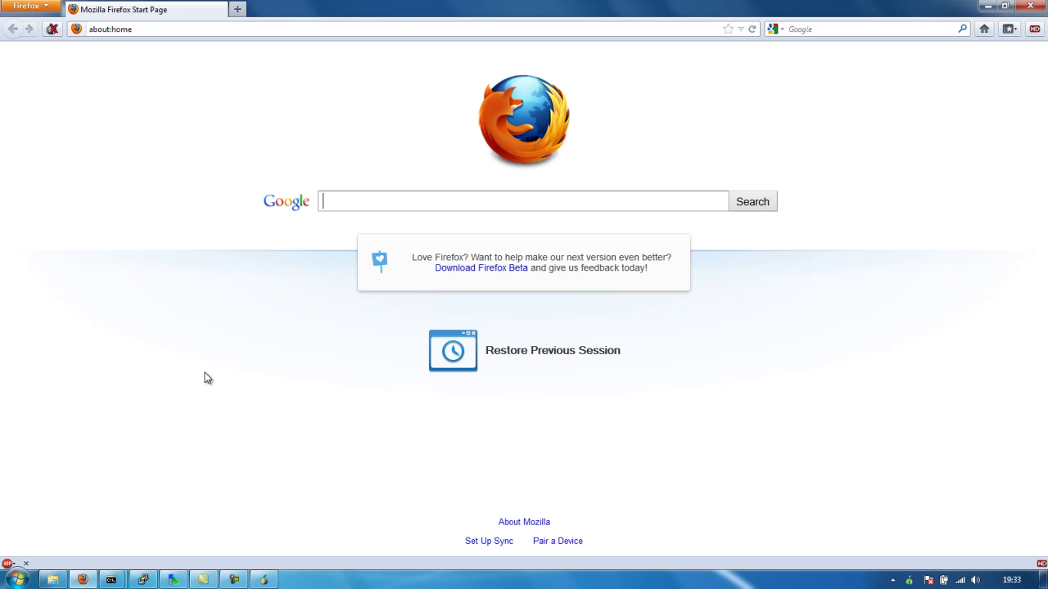
{"action": "left_click", "coordinate": [51, 29]}
{"action": "left_click", "coordinate": [82, 76]}
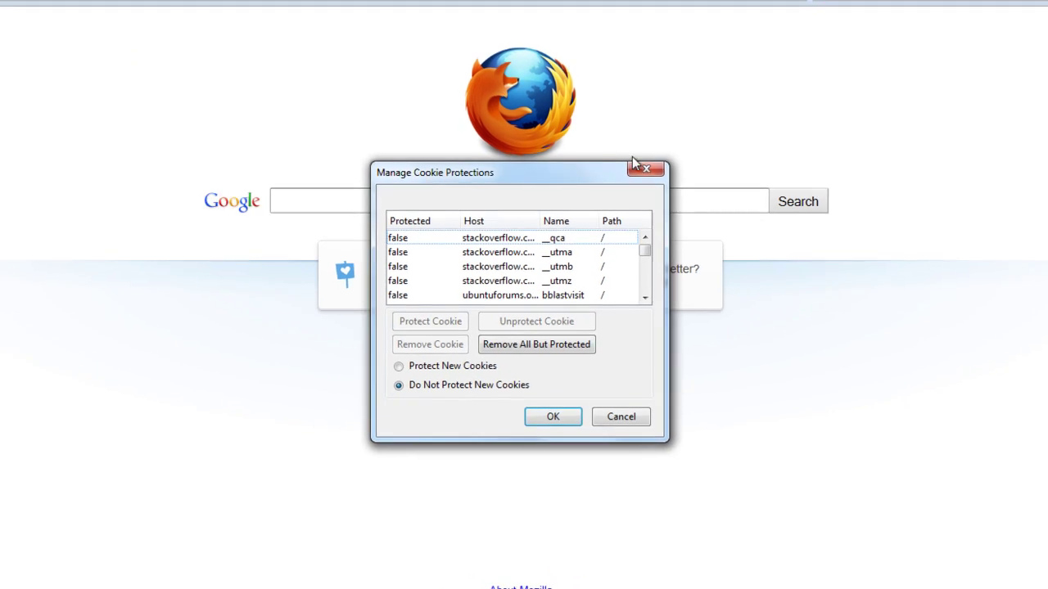
{"action": "left_click", "coordinate": [646, 168]}
{"action": "left_click", "coordinate": [18, 78]}
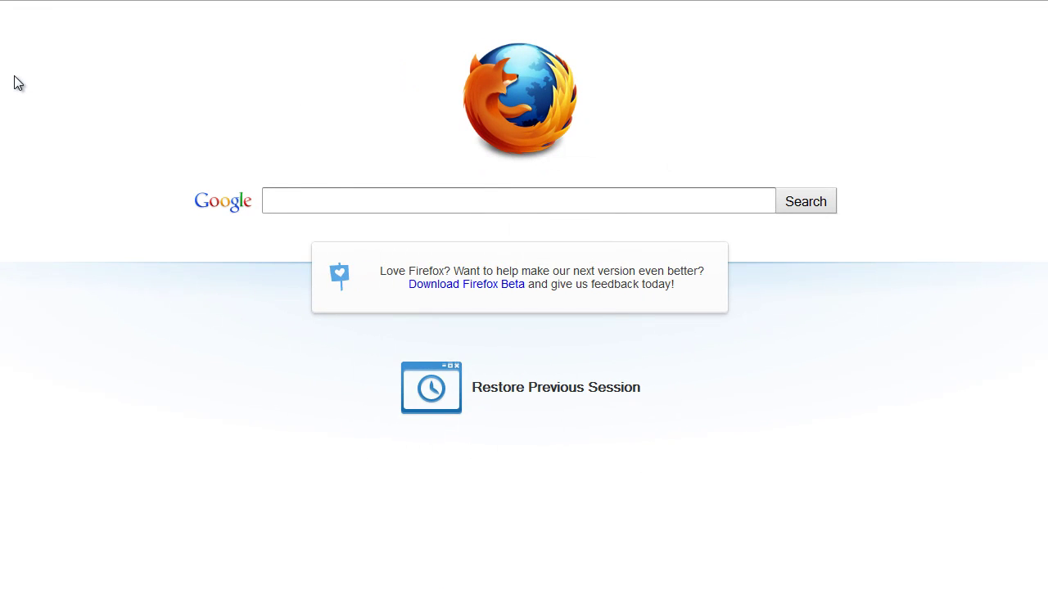
{"action": "left_click", "coordinate": [373, 154]}
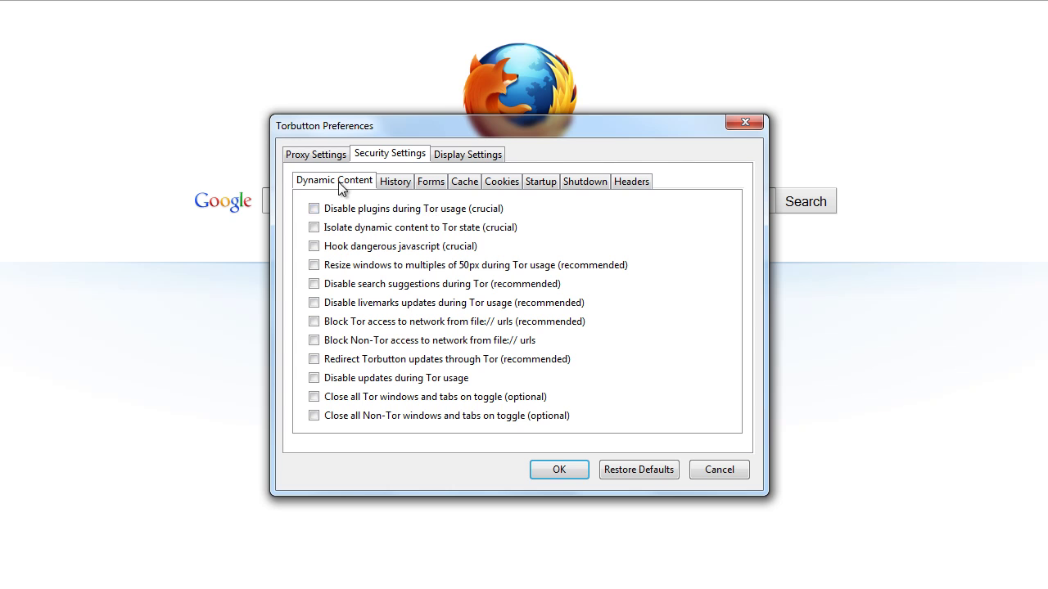
{"action": "left_click", "coordinate": [300, 160]}
{"action": "left_click", "coordinate": [386, 155]}
Tick every Dynamic Content option, from disabling plugins through disabling updates during Tor usage.
{"action": "left_click", "coordinate": [314, 210]}
{"action": "left_click", "coordinate": [315, 228]}
{"action": "left_click", "coordinate": [314, 265]}
{"action": "left_click", "coordinate": [314, 246]}
{"action": "left_click", "coordinate": [315, 284]}
{"action": "left_click", "coordinate": [314, 303]}
{"action": "left_click", "coordinate": [314, 322]}
{"action": "left_click", "coordinate": [314, 340]}
{"action": "left_click", "coordinate": [314, 359]}
{"action": "left_click", "coordinate": [314, 378]}
Choose to close all non-Tor windows and tabs on toggle and save the settings.
{"action": "left_click", "coordinate": [347, 401]}
{"action": "left_click", "coordinate": [383, 417]}
{"action": "left_click", "coordinate": [559, 469]}
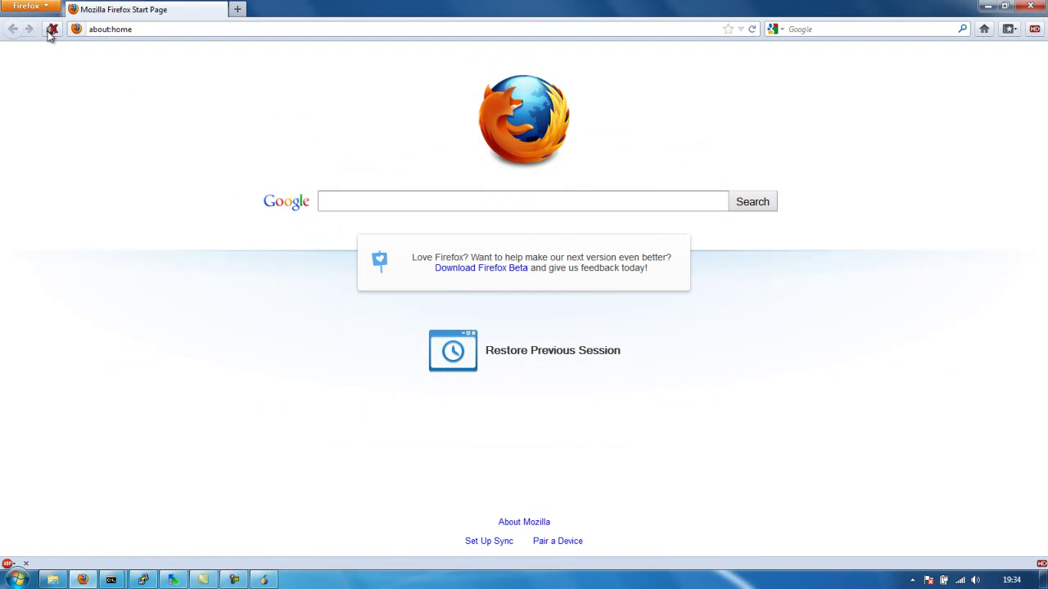
{"action": "left_click", "coordinate": [50, 30]}
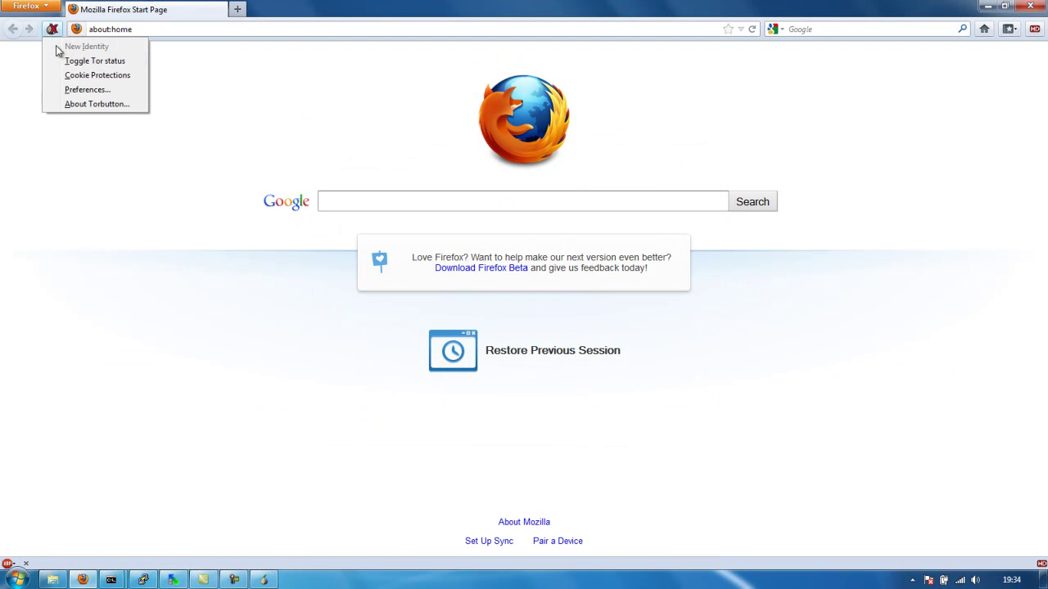
Check Torbutton's proxy settings for SOCKS host 127.0.0.1 and port 9050.
{"action": "left_click", "coordinate": [87, 88]}
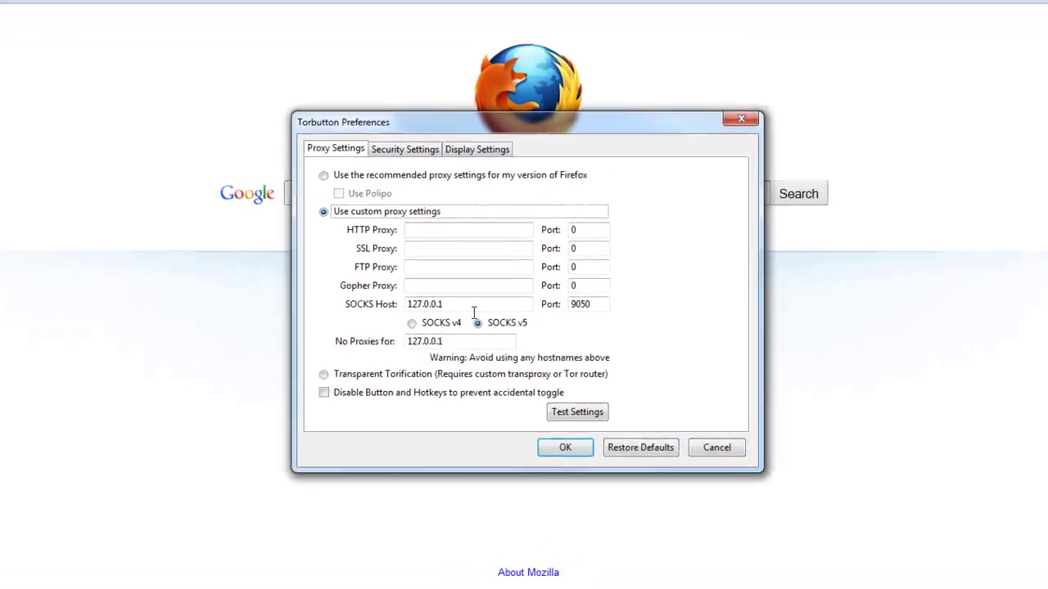
{"action": "double_click", "coordinate": [471, 305]}
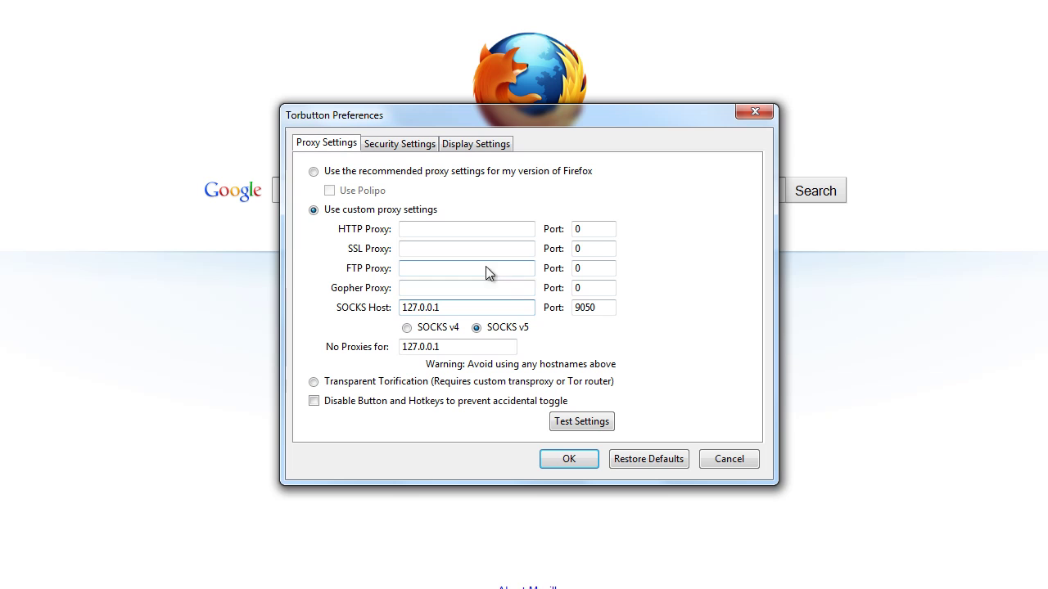
{"action": "double_click", "coordinate": [419, 311]}
{"action": "left_click", "coordinate": [455, 307]}
{"action": "double_click", "coordinate": [581, 307]}
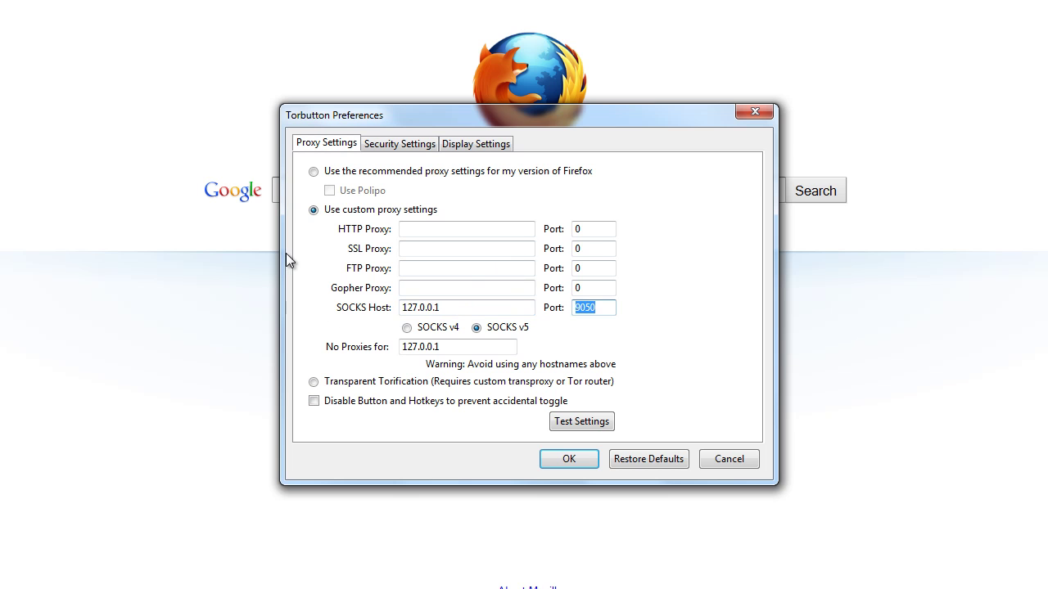
Run the Tor proxy test, accept its success message, and save the preferences.
{"action": "left_click", "coordinate": [577, 421]}
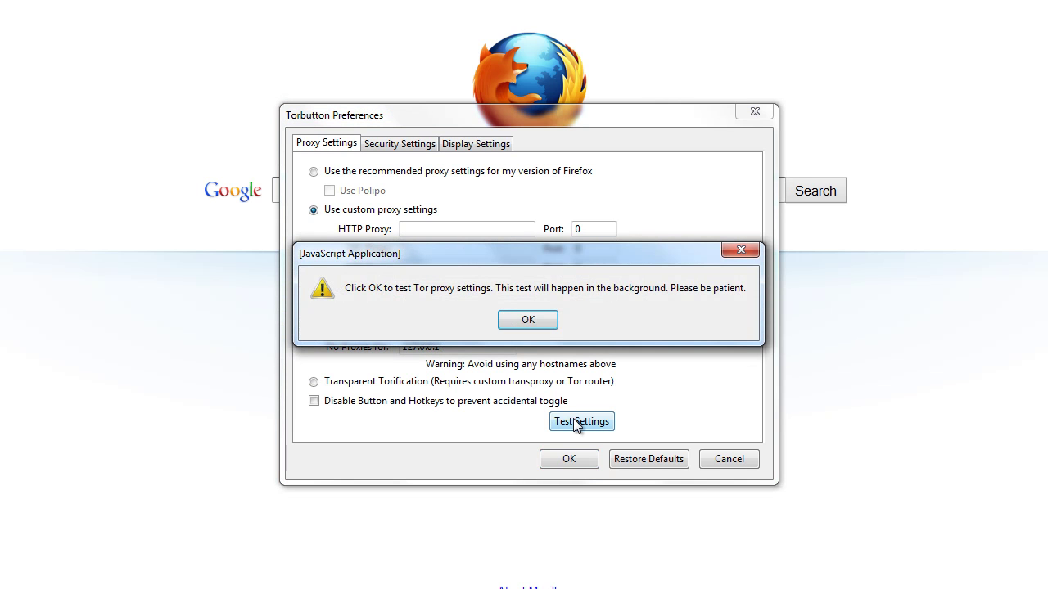
{"action": "left_click", "coordinate": [542, 322]}
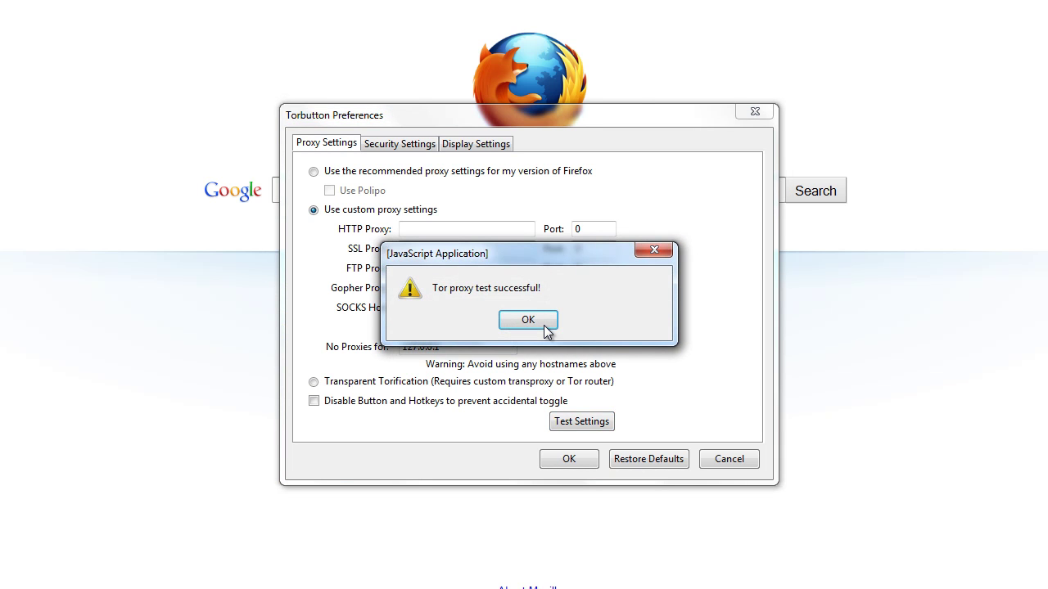
{"action": "left_click", "coordinate": [545, 328]}
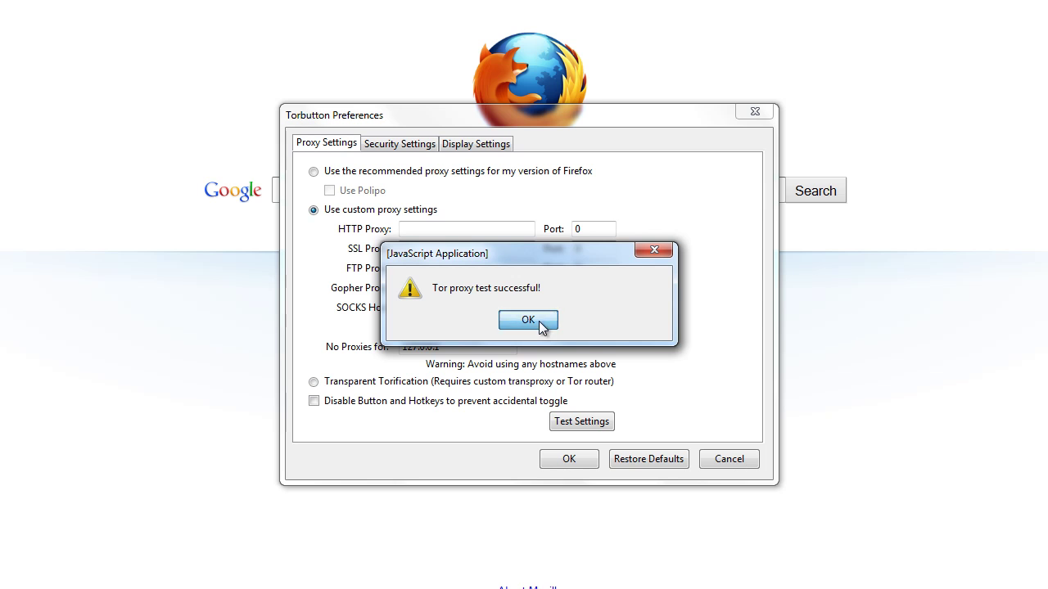
{"action": "left_click", "coordinate": [569, 431]}
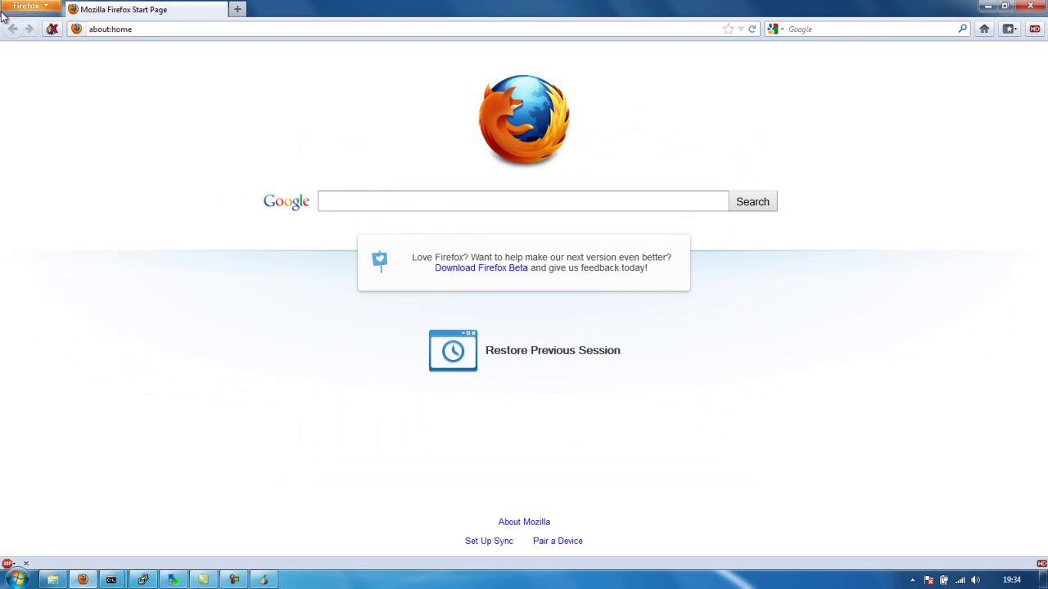
Toggle Tor on and load whatismyip.com in a new tab to highlight the reported IP.
{"action": "left_click", "coordinate": [51, 30]}
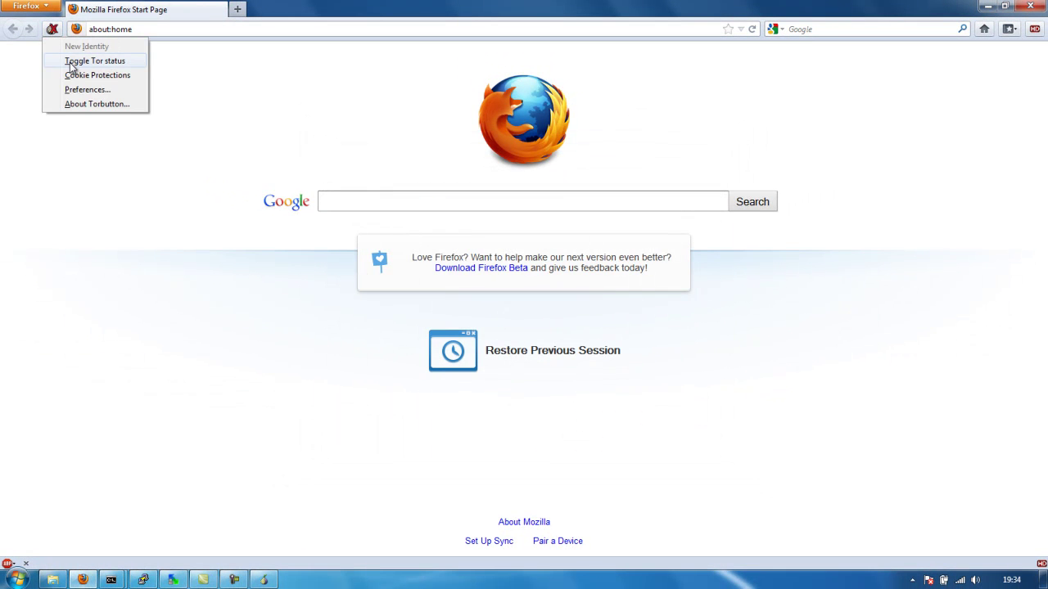
{"action": "left_click", "coordinate": [67, 61]}
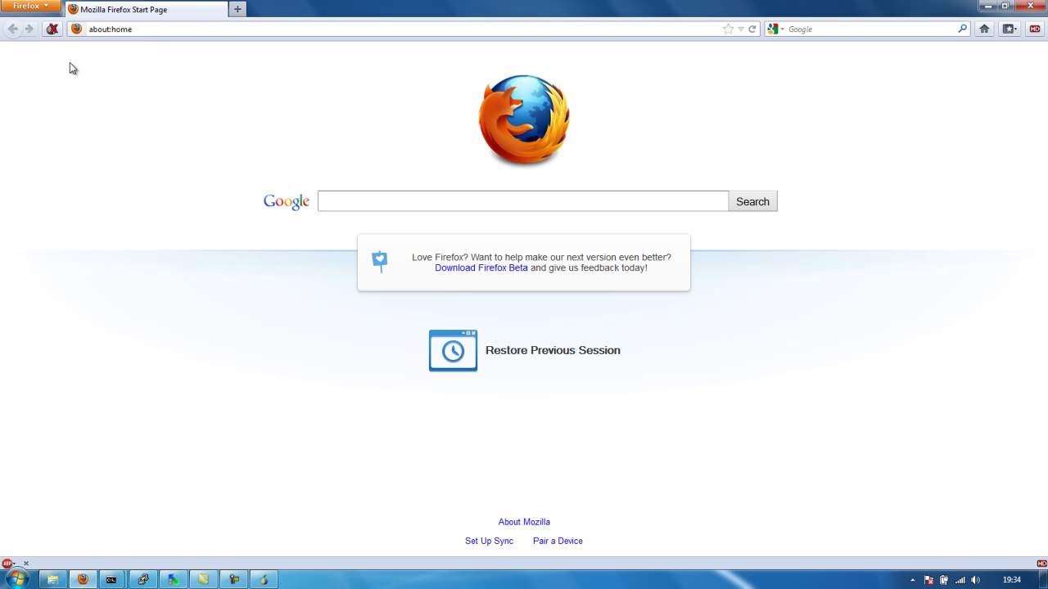
{"action": "left_click", "coordinate": [238, 9]}
{"action": "type", "text": "what"}
{"action": "key", "text": "Down"}
{"action": "key", "text": "Return"}
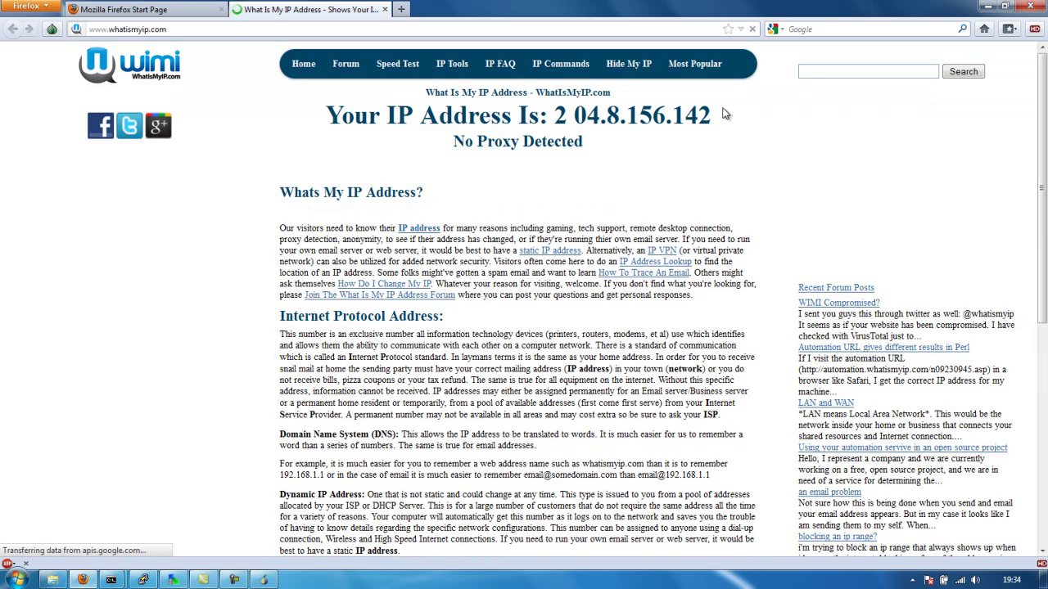
{"action": "left_click_drag", "start_coordinate": [721, 117], "coordinate": [554, 117]}
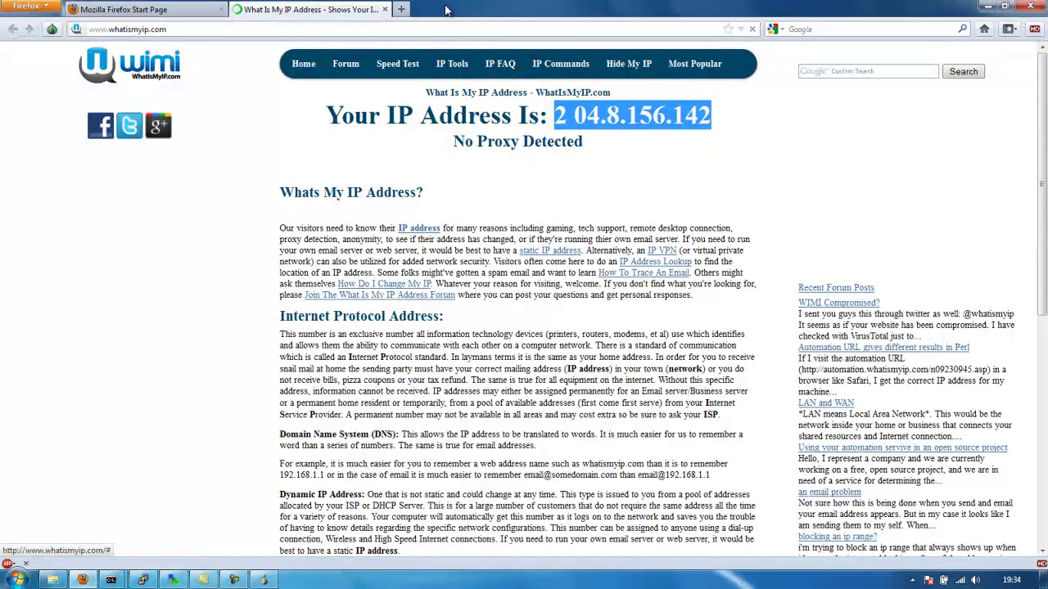
Search the web for 'ip tracer' in another new tab.
{"action": "left_click", "coordinate": [401, 9]}
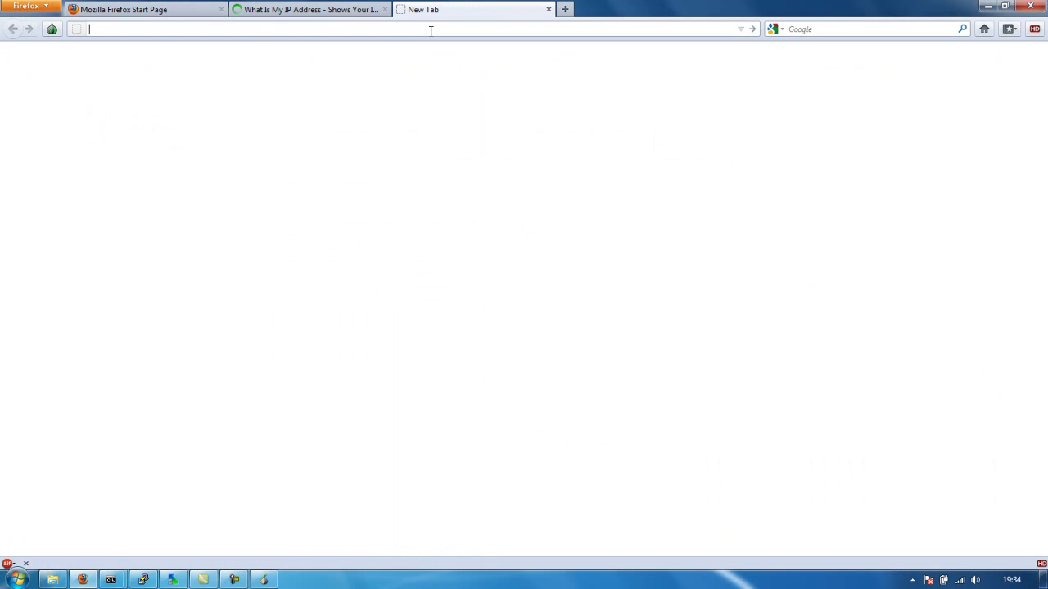
{"action": "left_click", "coordinate": [809, 27]}
{"action": "type", "text": "ip tracer"}
{"action": "key", "text": "Return"}
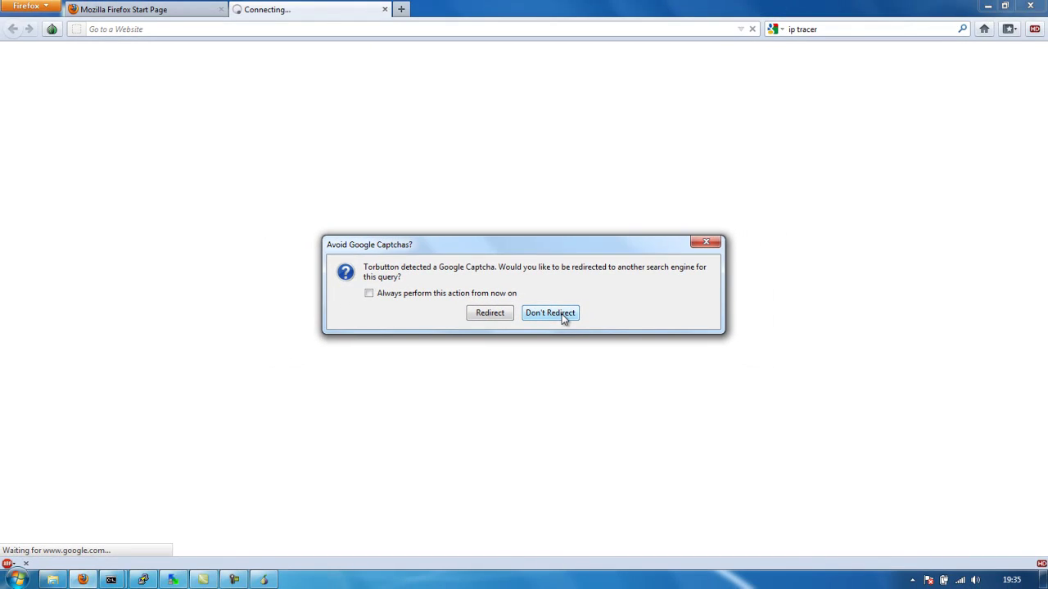
Decline the search-engine redirect and submit the captcha characters to reach Google results.
{"action": "left_click", "coordinate": [552, 315]}
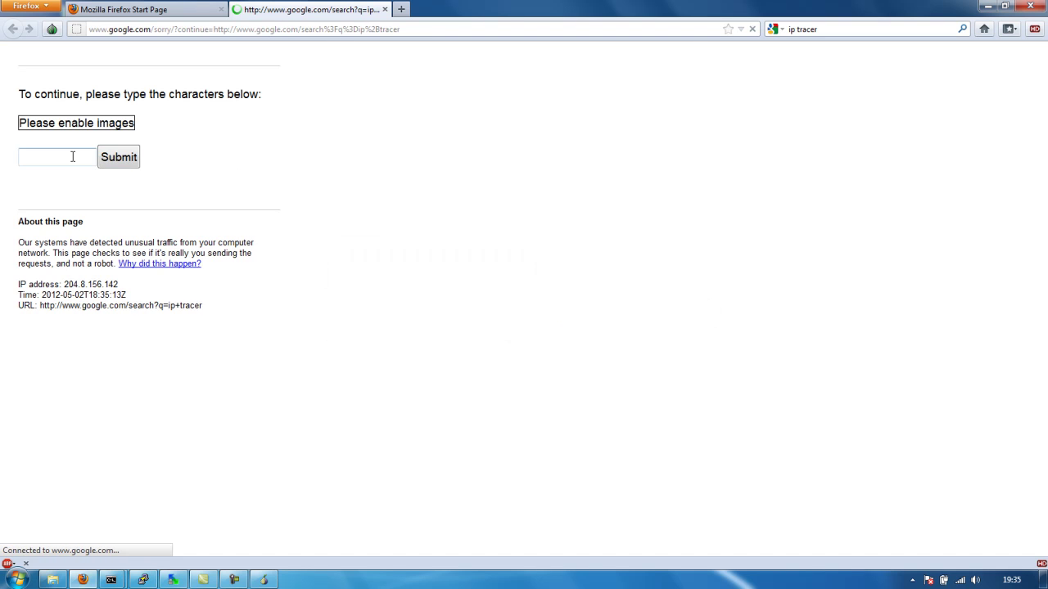
{"action": "left_click", "coordinate": [71, 194]}
{"action": "type", "text": "d"}
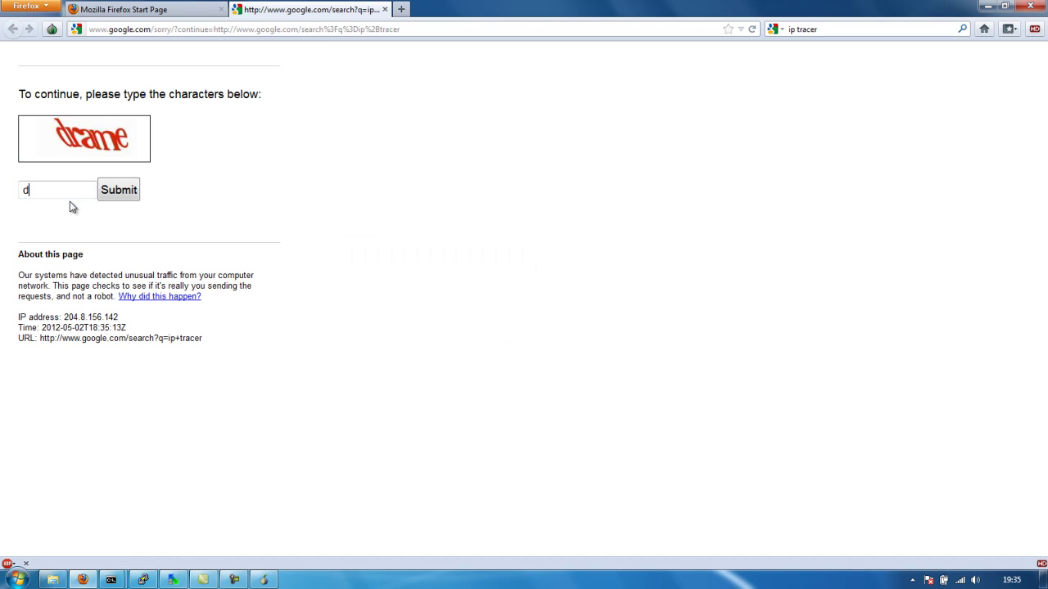
{"action": "type", "text": "rame"}
{"action": "key", "text": "Return"}
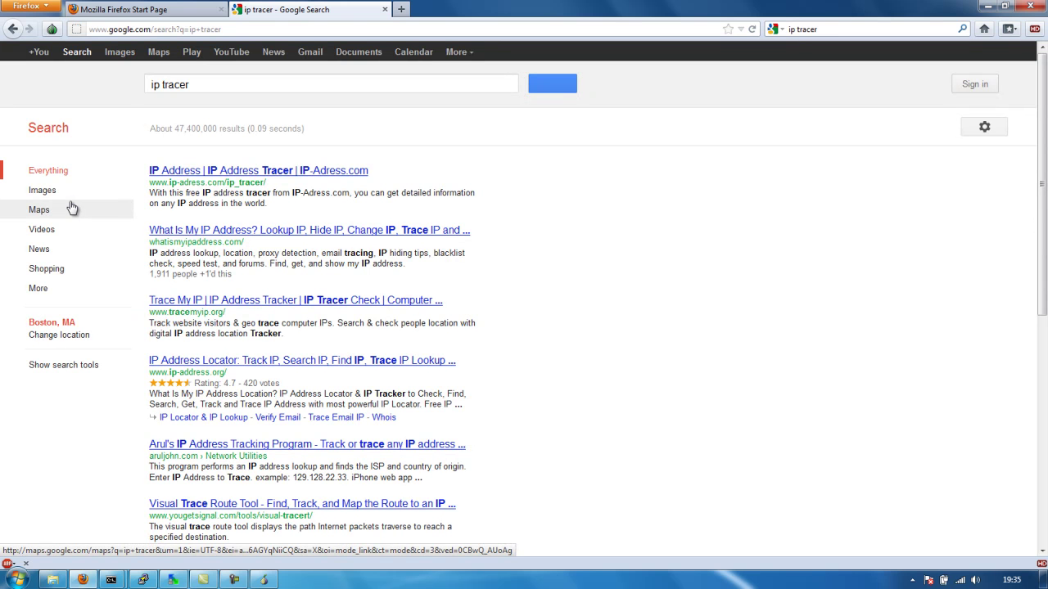
{"action": "left_click", "coordinate": [260, 176]}
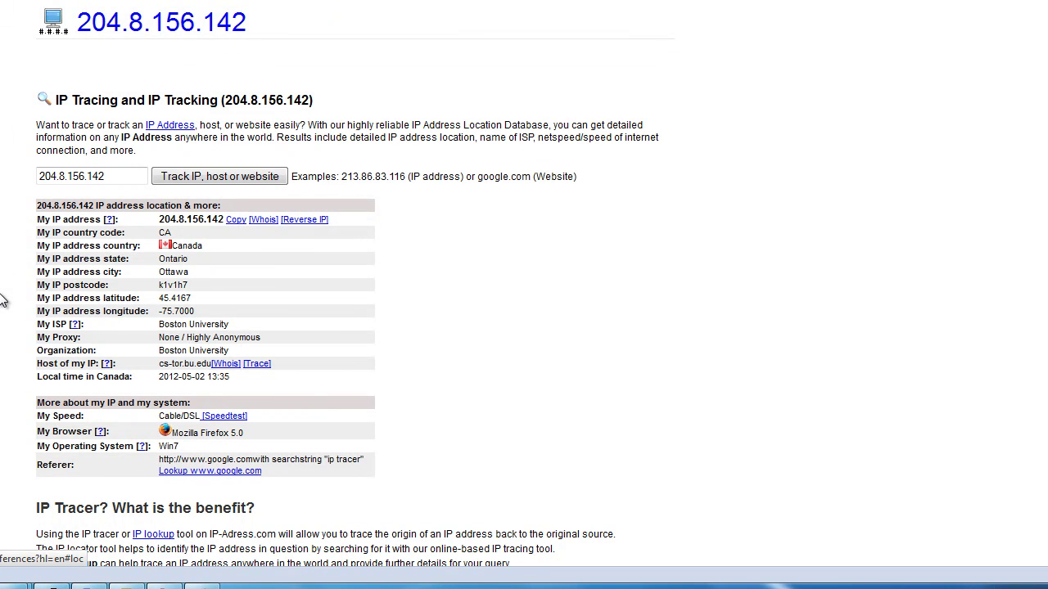
{"action": "triple_click", "coordinate": [176, 248]}
{"action": "left_click", "coordinate": [229, 250]}
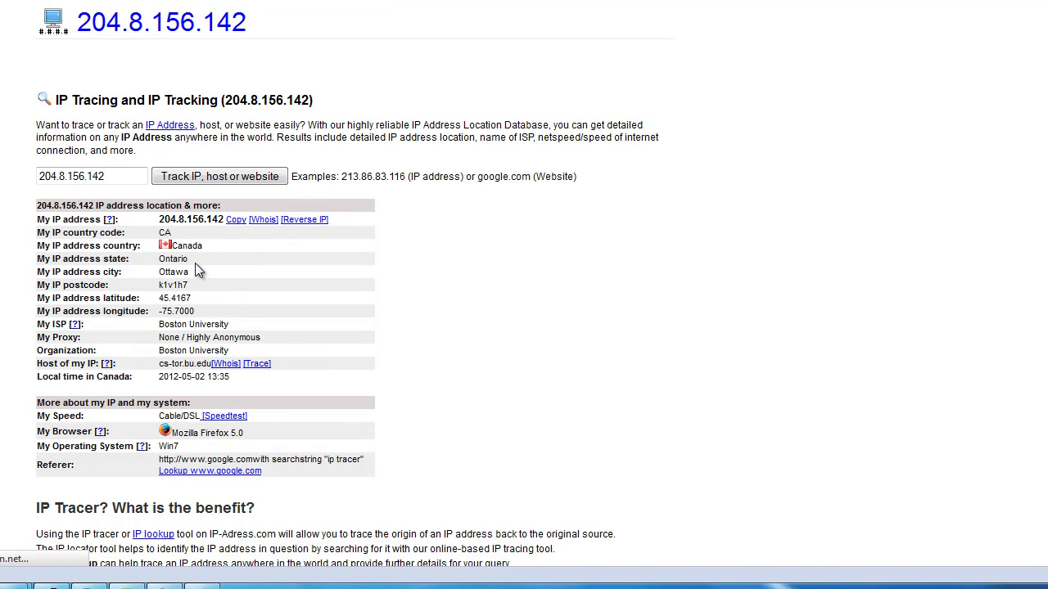
{"action": "triple_click", "coordinate": [209, 285]}
{"action": "left_click", "coordinate": [226, 291]}
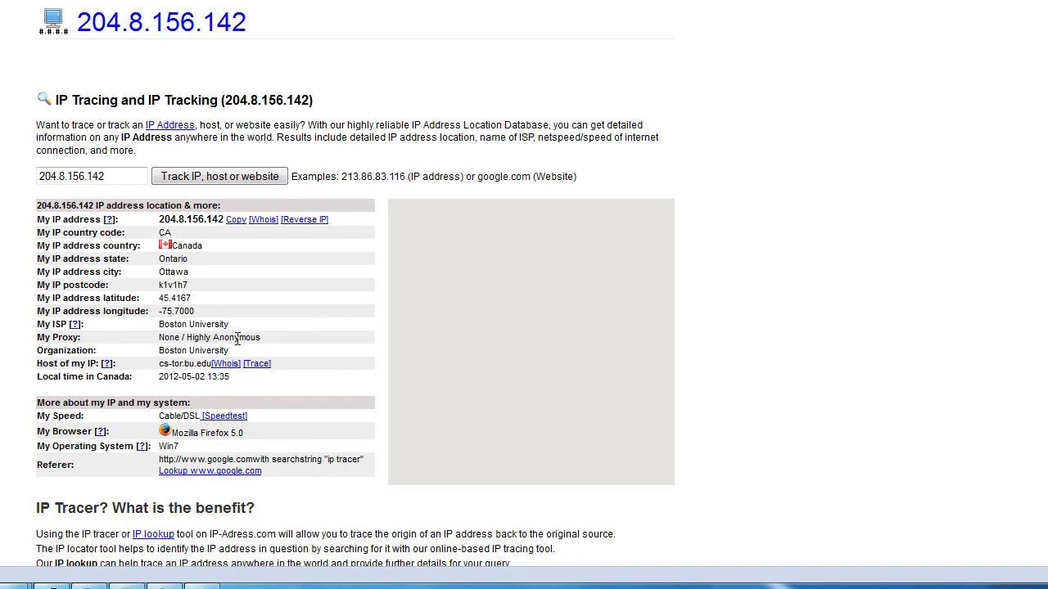
{"action": "left_click_drag", "start_coordinate": [237, 338], "coordinate": [332, 303]}
{"action": "left_click", "coordinate": [309, 322]}
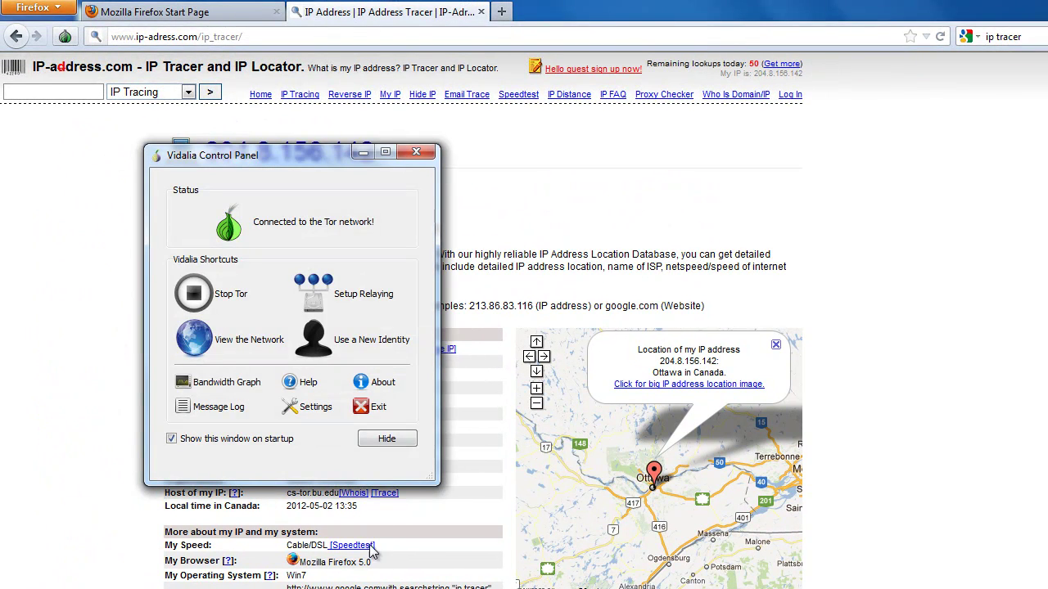
Browse Vidalia's relay options and Basic Settings (Relay Port 443), cancel, then hide the panel.
{"action": "left_click", "coordinate": [358, 298]}
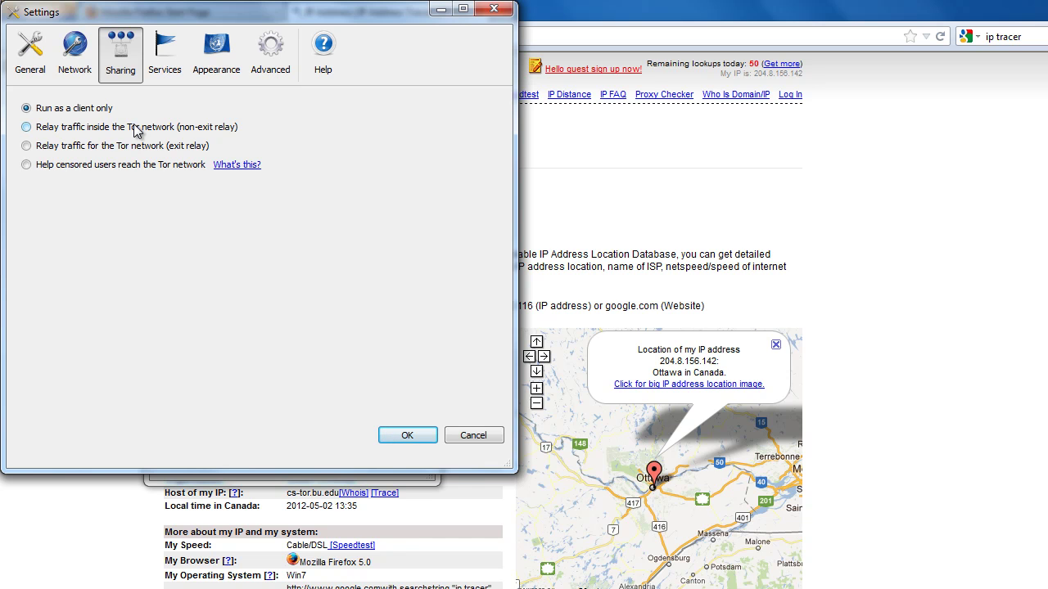
{"action": "left_click", "coordinate": [38, 129]}
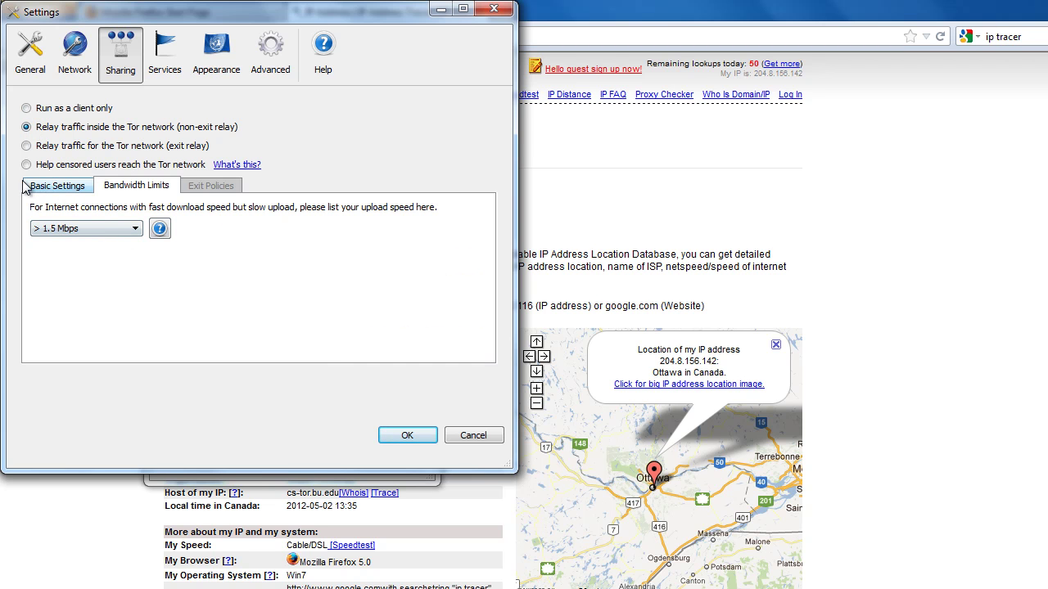
{"action": "left_click", "coordinate": [57, 187]}
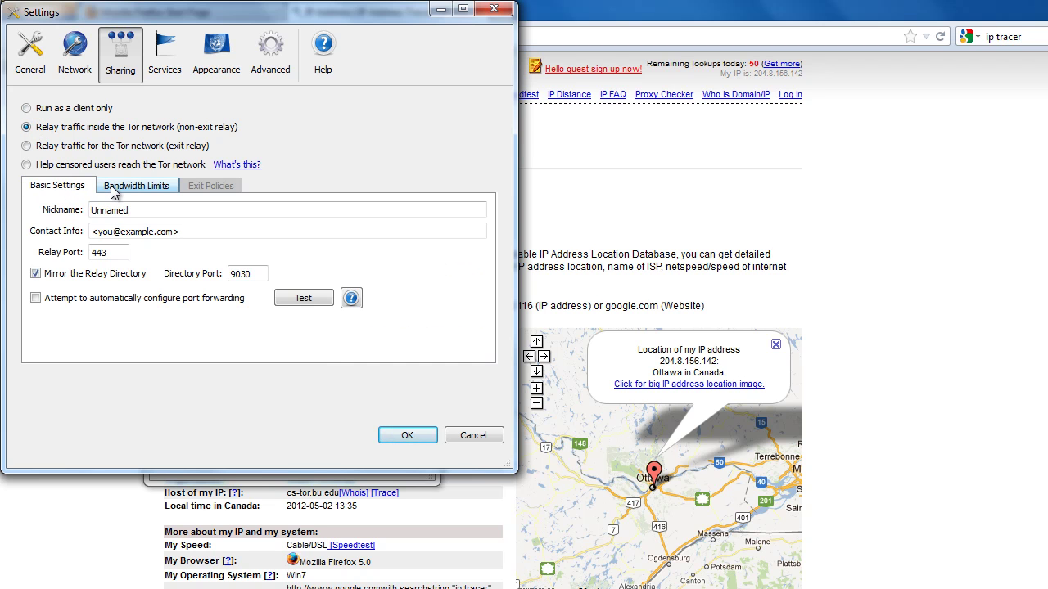
{"action": "left_click_drag", "start_coordinate": [119, 252], "coordinate": [68, 253]}
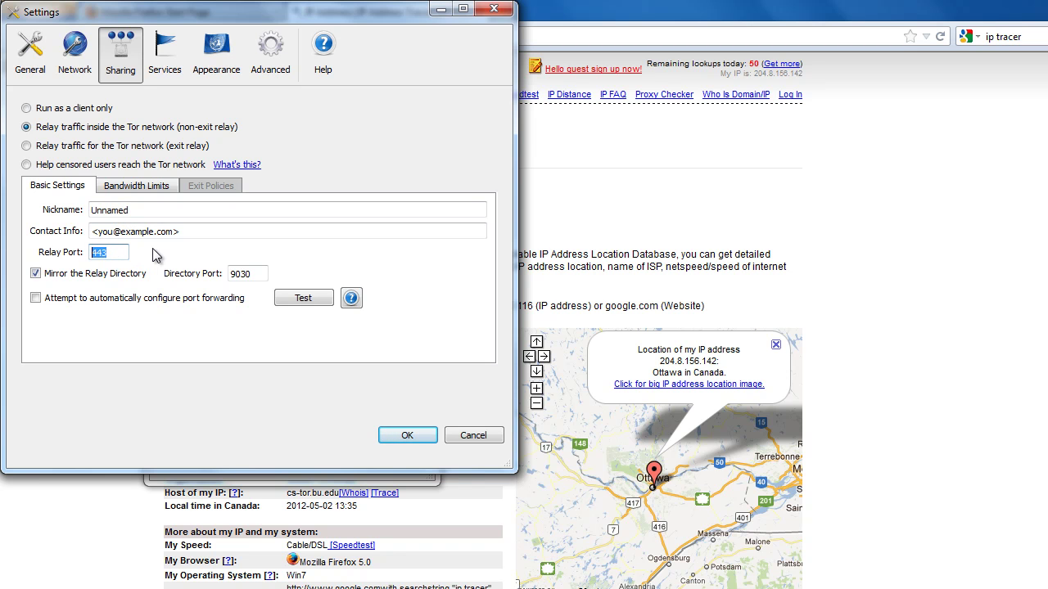
{"action": "left_click", "coordinate": [491, 432]}
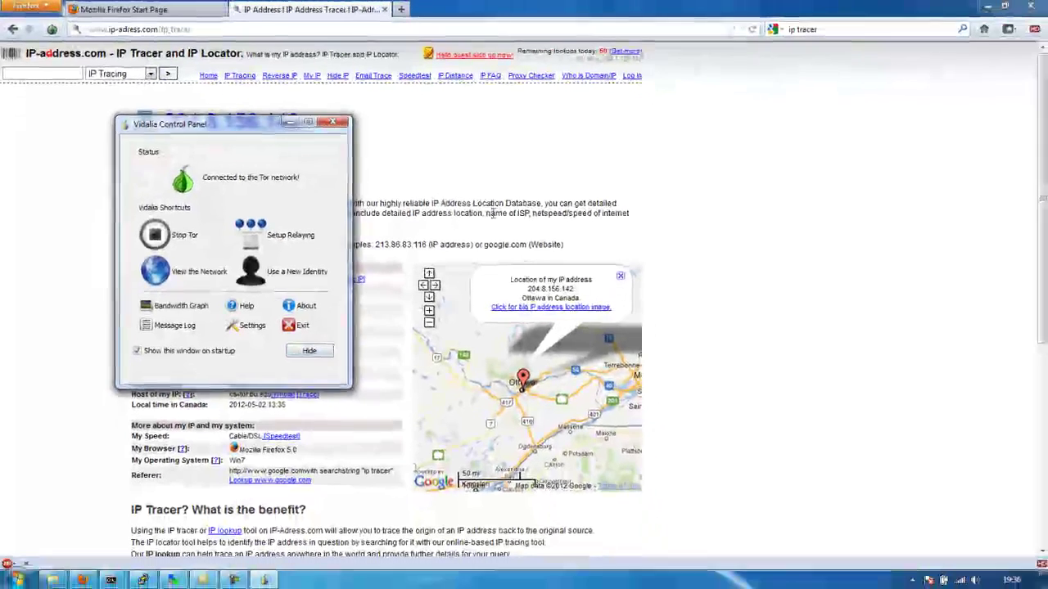
{"action": "left_click", "coordinate": [393, 440]}
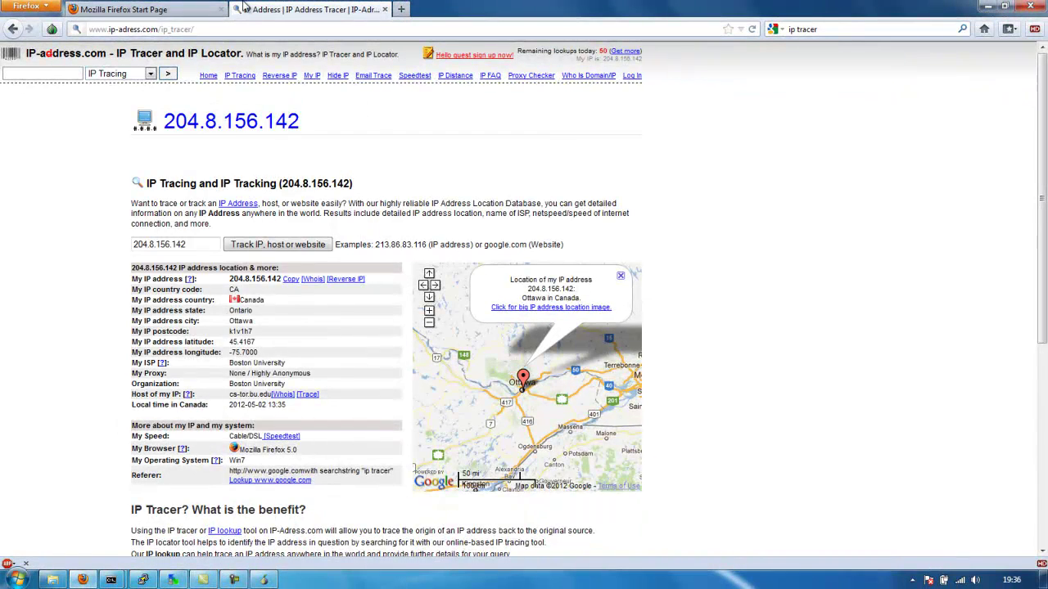
Close Firefox with both its tabs and minimize the Vidalia control panel.
{"action": "left_click", "coordinate": [130, 10]}
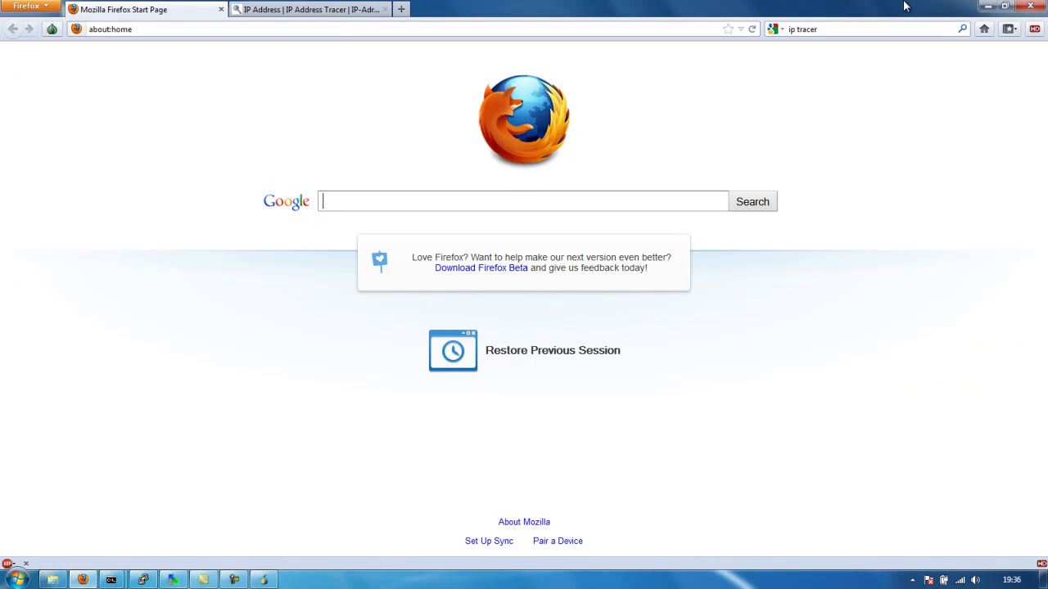
{"action": "left_click", "coordinate": [1040, 9]}
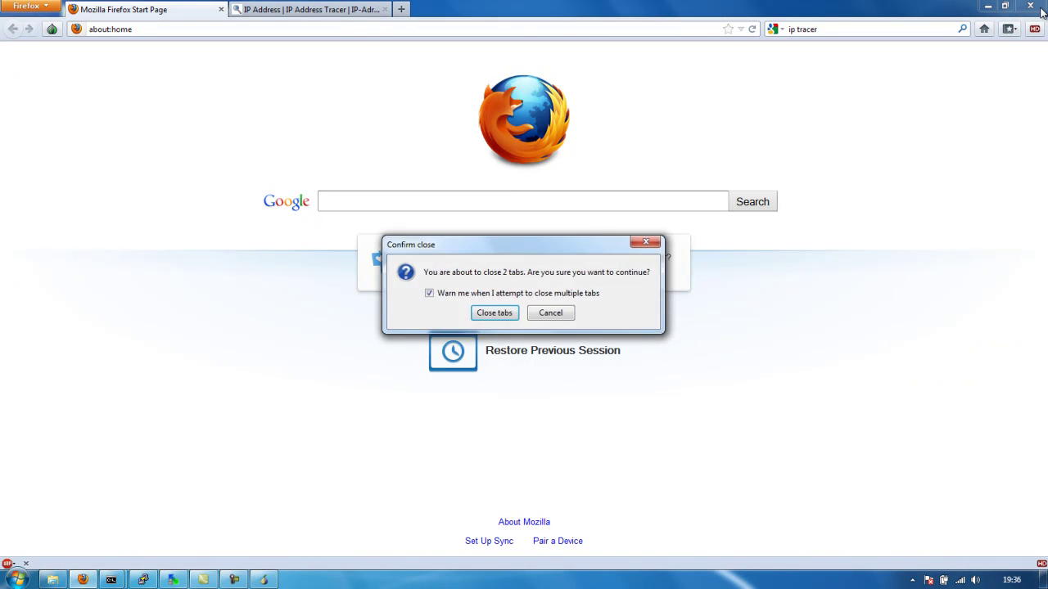
{"action": "left_click", "coordinate": [493, 313]}
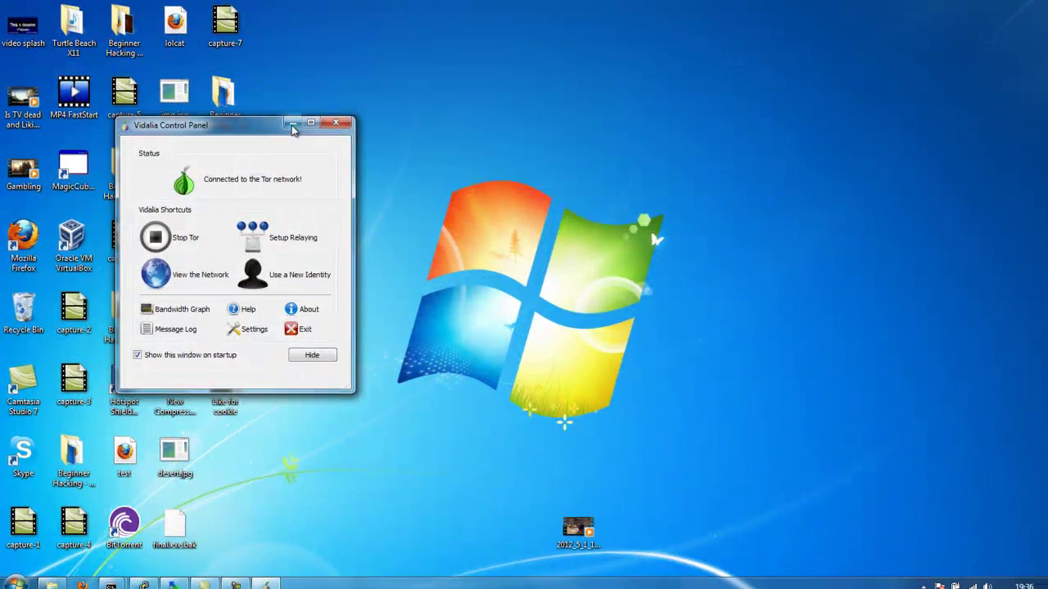
{"action": "left_click", "coordinate": [290, 121]}
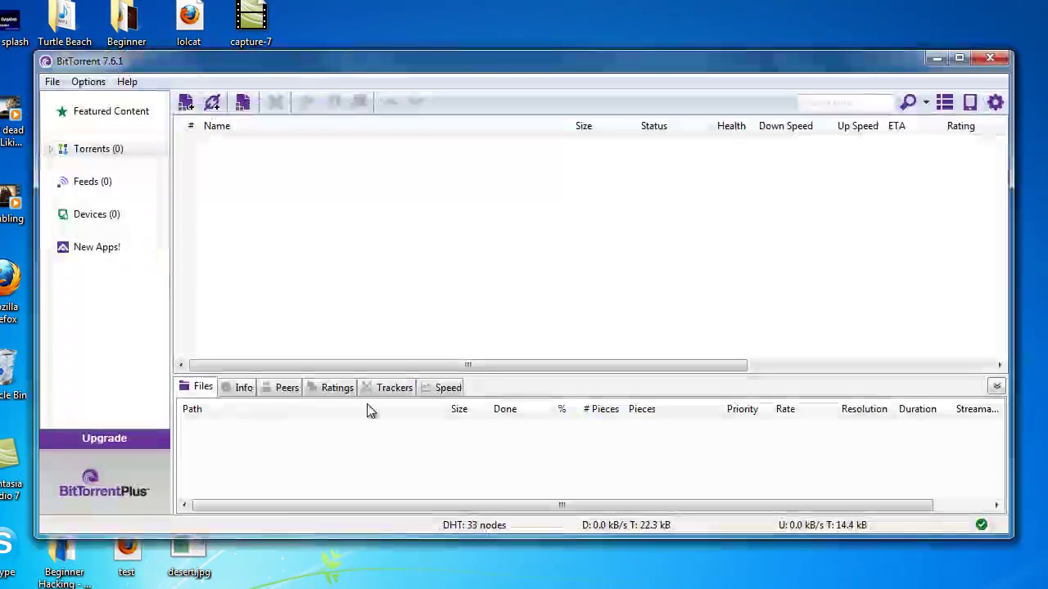
Open BitTorrent's Connection preferences and set the proxy type to Socks5.
{"action": "left_click", "coordinate": [127, 81]}
{"action": "mouse_move", "coordinate": [88, 81]}
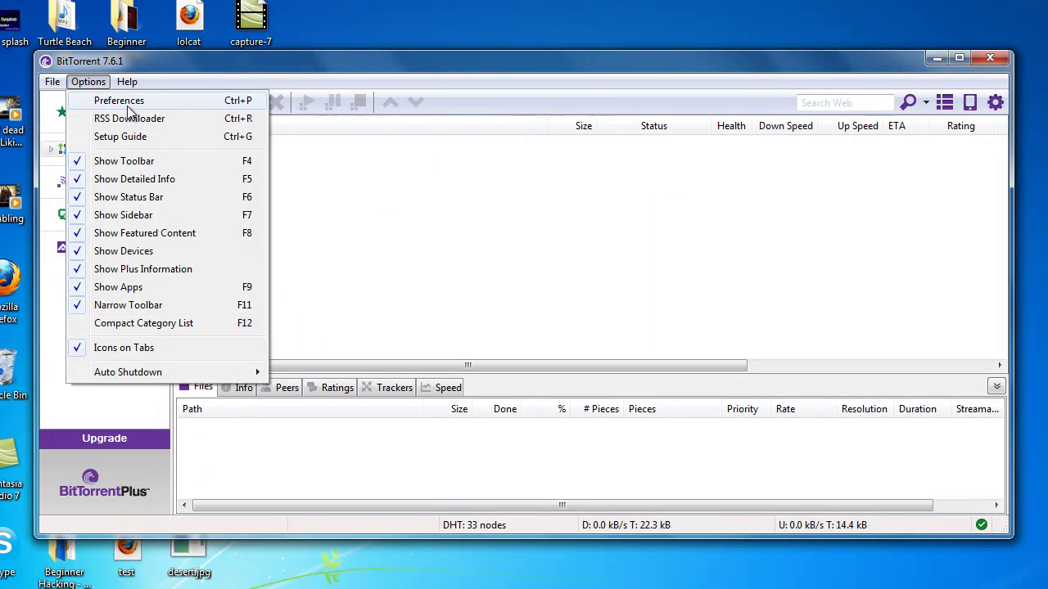
{"action": "mouse_move", "coordinate": [53, 81]}
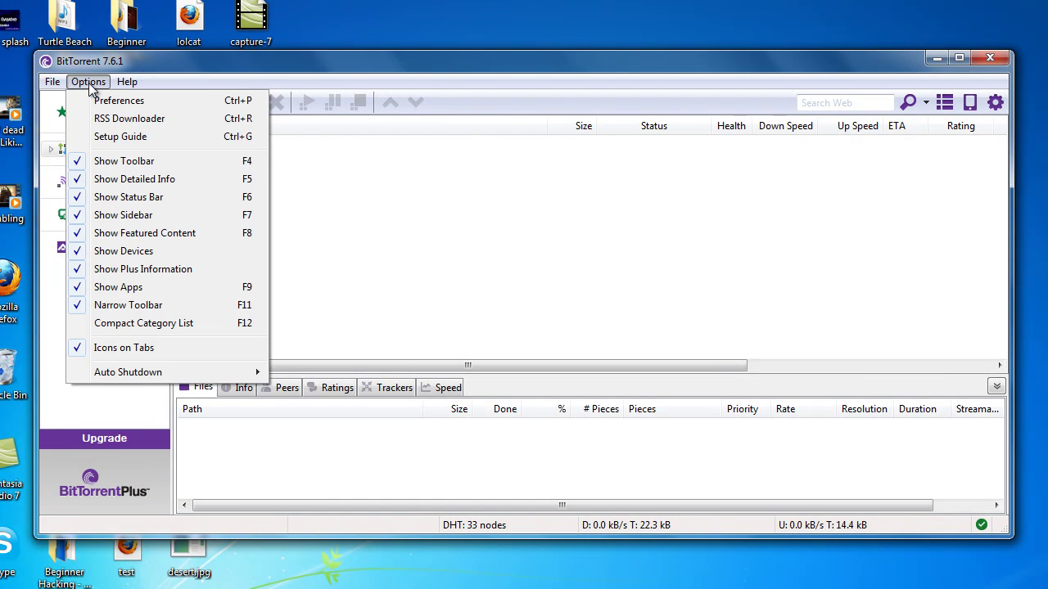
{"action": "left_click", "coordinate": [98, 99]}
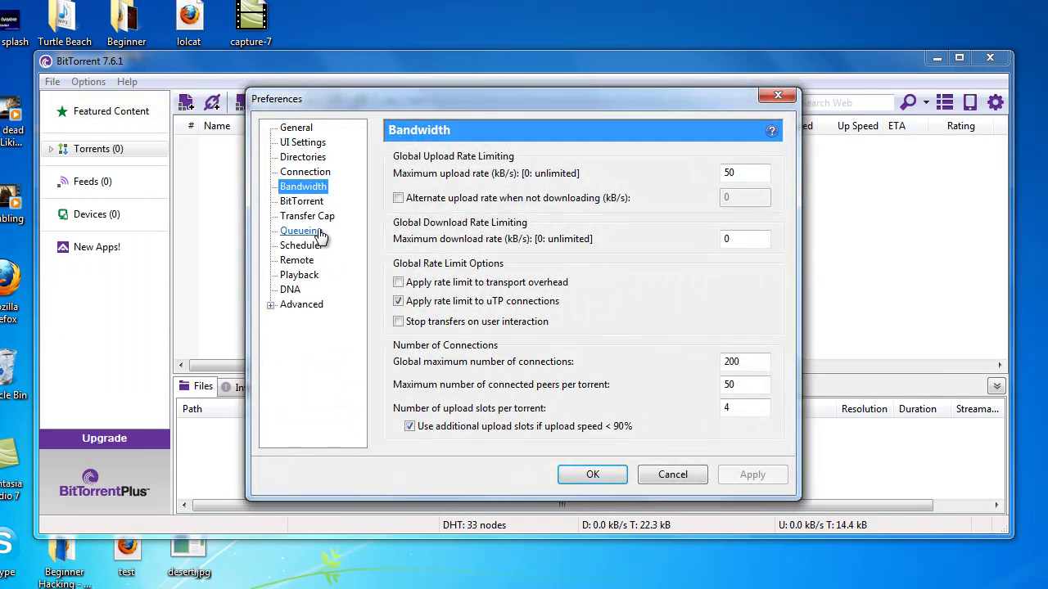
{"action": "left_click", "coordinate": [305, 171]}
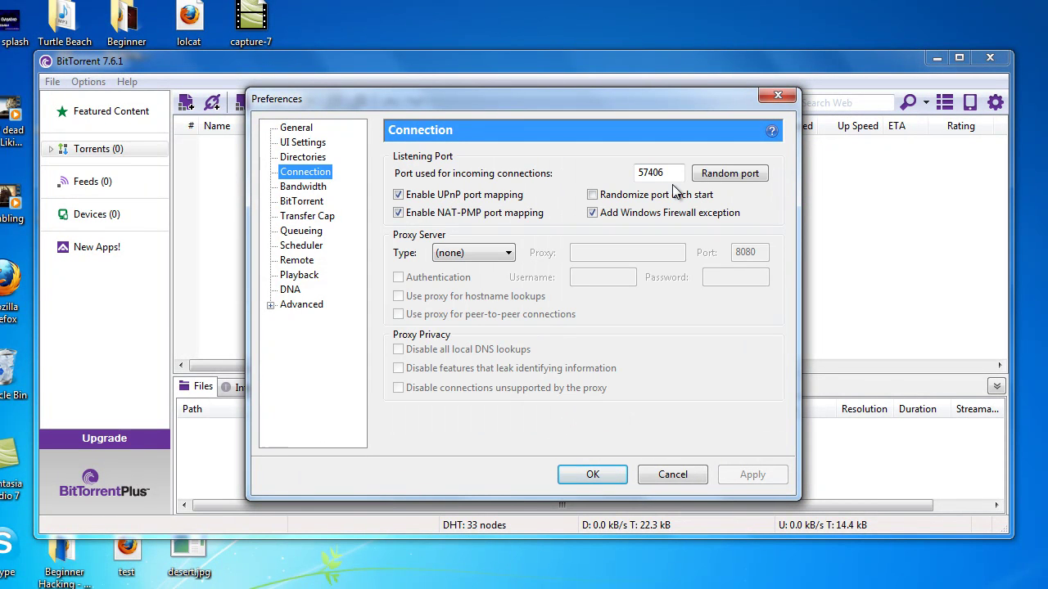
{"action": "left_click", "coordinate": [468, 252]}
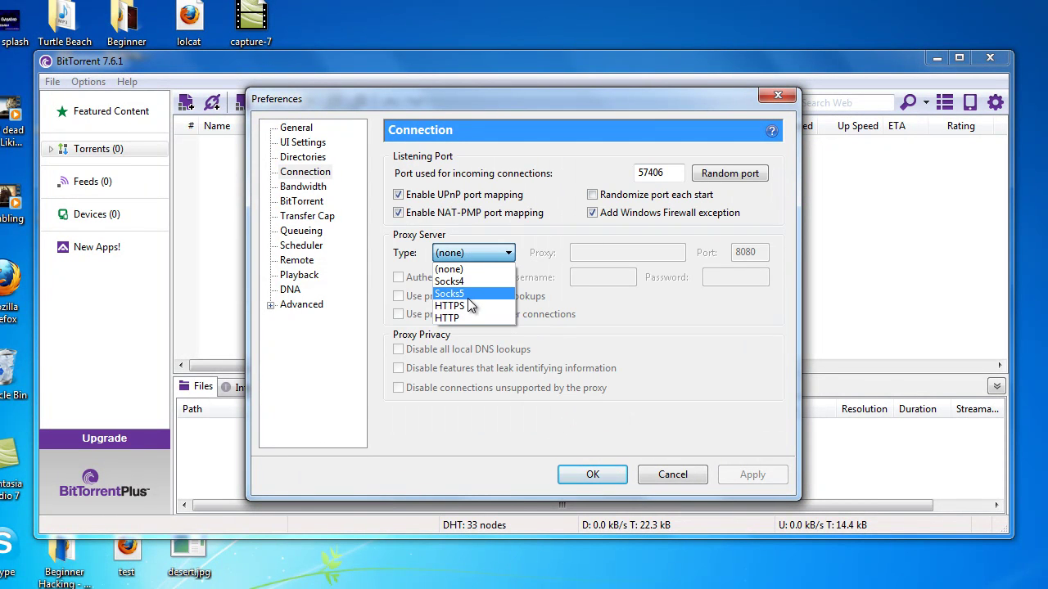
{"action": "left_click", "coordinate": [471, 297]}
Set proxy 127.0.0.1 port 9050, proxy hostname lookups and peer connections, and save.
{"action": "type", "text": "127.0.0.1"}
{"action": "key", "text": "Tab"}
{"action": "type", "text": "0"}
{"action": "key", "text": "BackSpace"}
{"action": "type", "text": "9060"}
{"action": "key", "text": "BackSpace"}
{"action": "key", "text": "BackSpace"}
{"action": "type", "text": "50"}
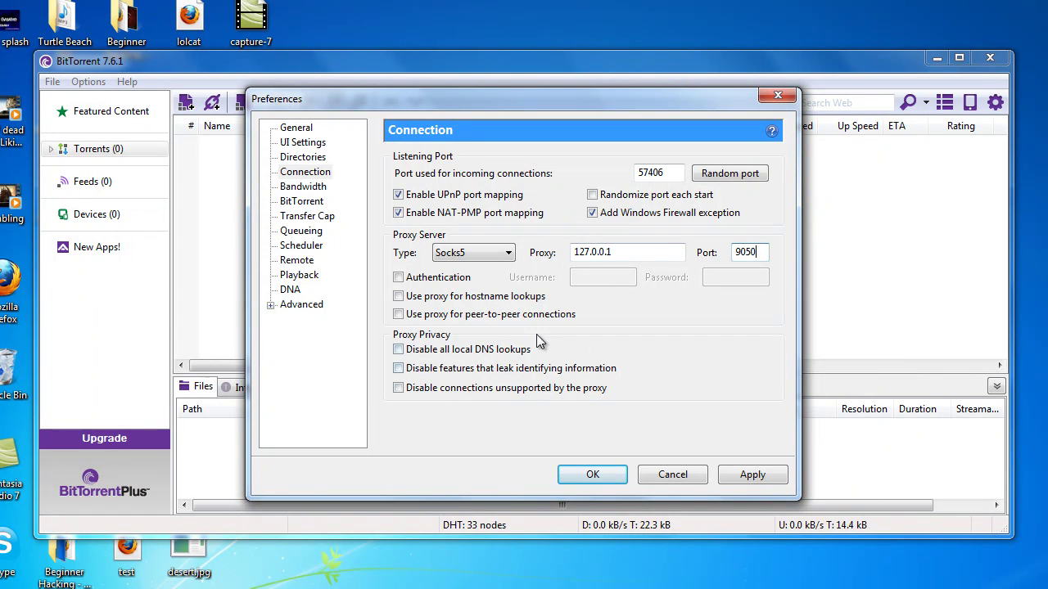
{"action": "left_click", "coordinate": [521, 298]}
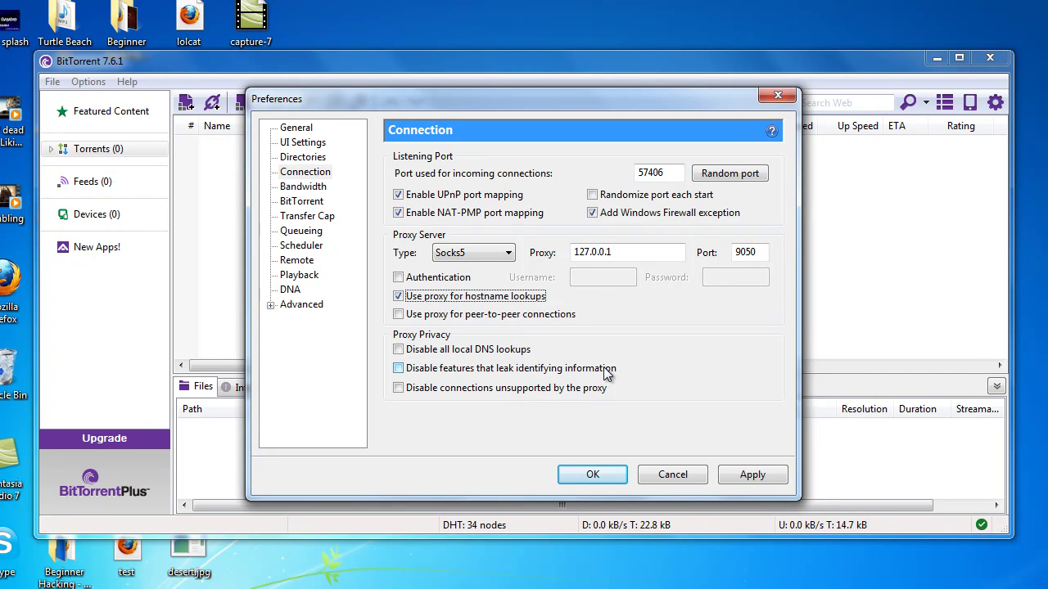
{"action": "left_click", "coordinate": [460, 320]}
{"action": "left_click", "coordinate": [595, 472]}
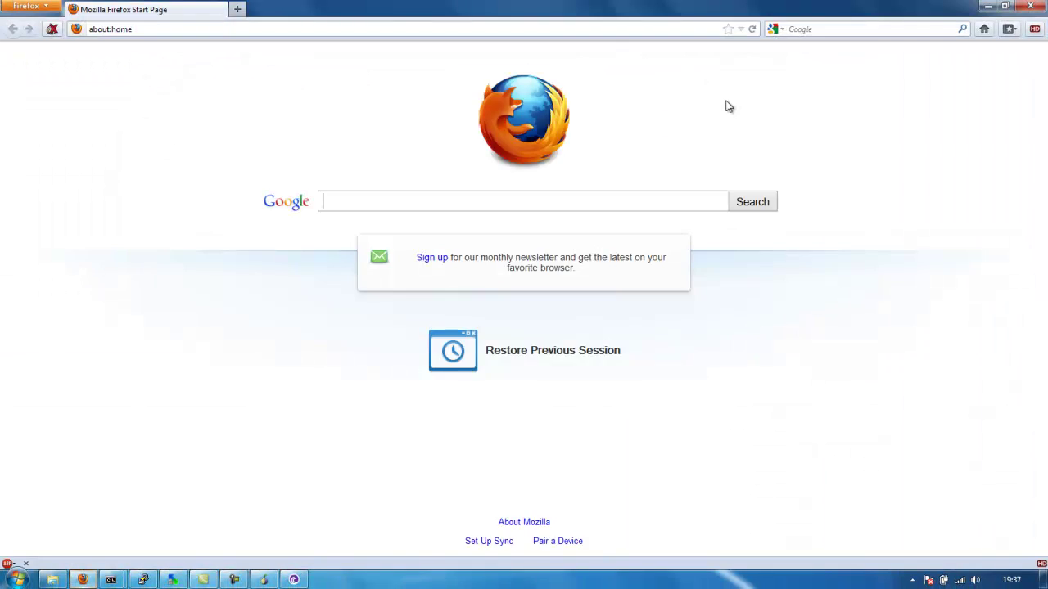
Search Google for 'legal torrents', then search clear-bits for 'linux'.
{"action": "type", "text": "legal torrents"}
{"action": "key", "text": "Return"}
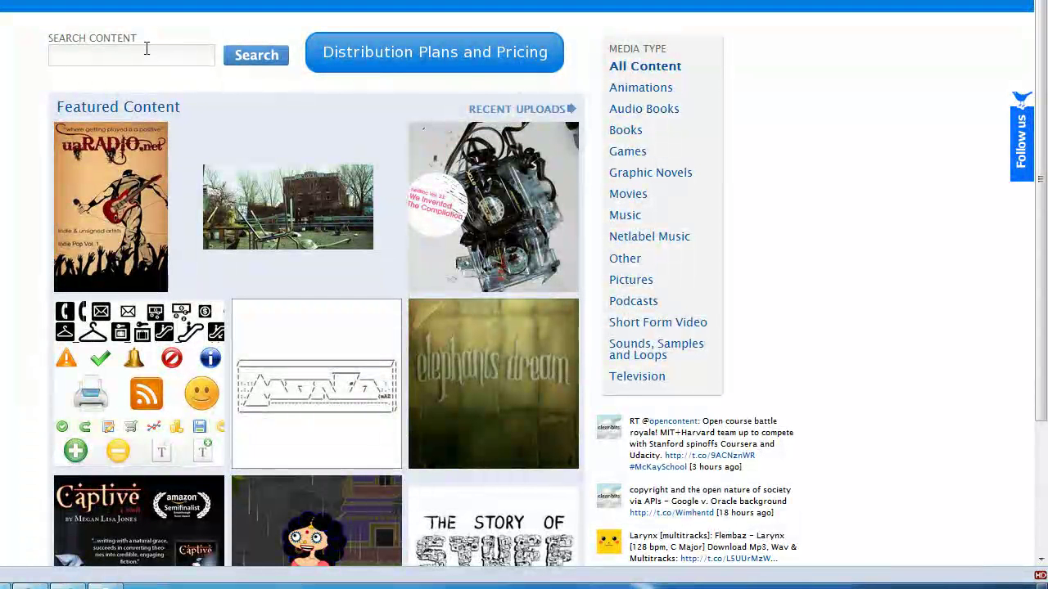
{"action": "type", "text": "linux"}
{"action": "key", "text": "Return"}
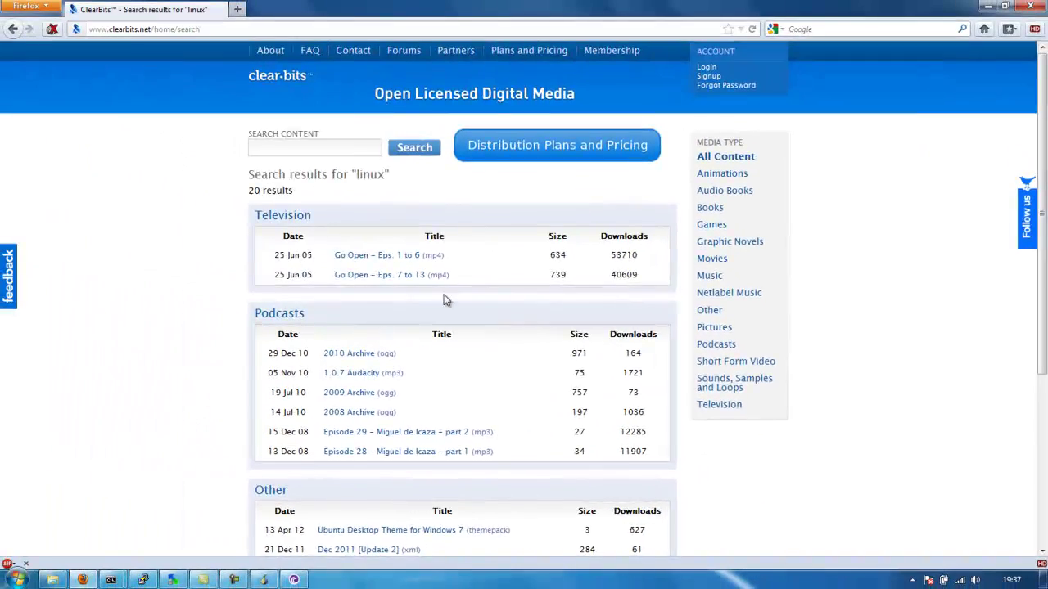
{"action": "scroll", "coordinate": [411, 290], "scroll_direction": "down", "scroll_amount": 5}
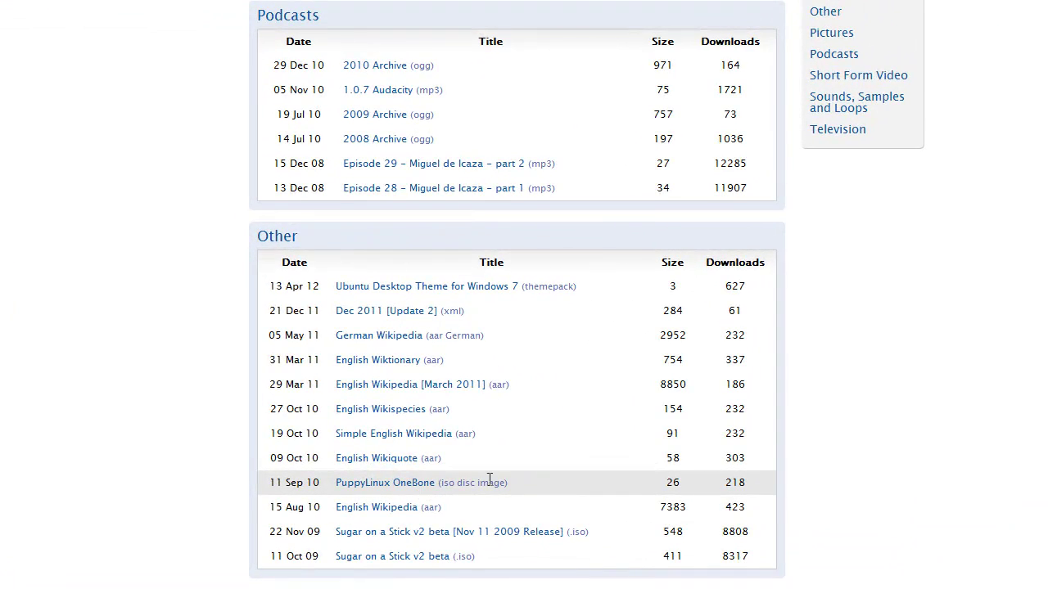
Open the PuppyLinux OneBone torrent file in BitTorrent and add it for download.
{"action": "left_click", "coordinate": [478, 482]}
{"action": "left_click", "coordinate": [704, 162]}
{"action": "left_click", "coordinate": [656, 385]}
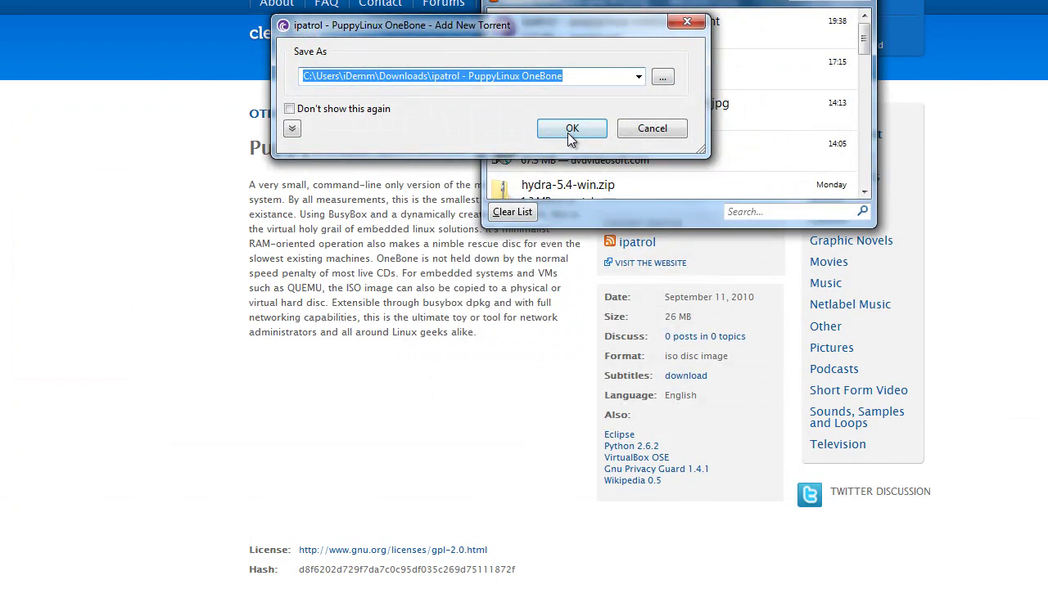
{"action": "left_click", "coordinate": [569, 132]}
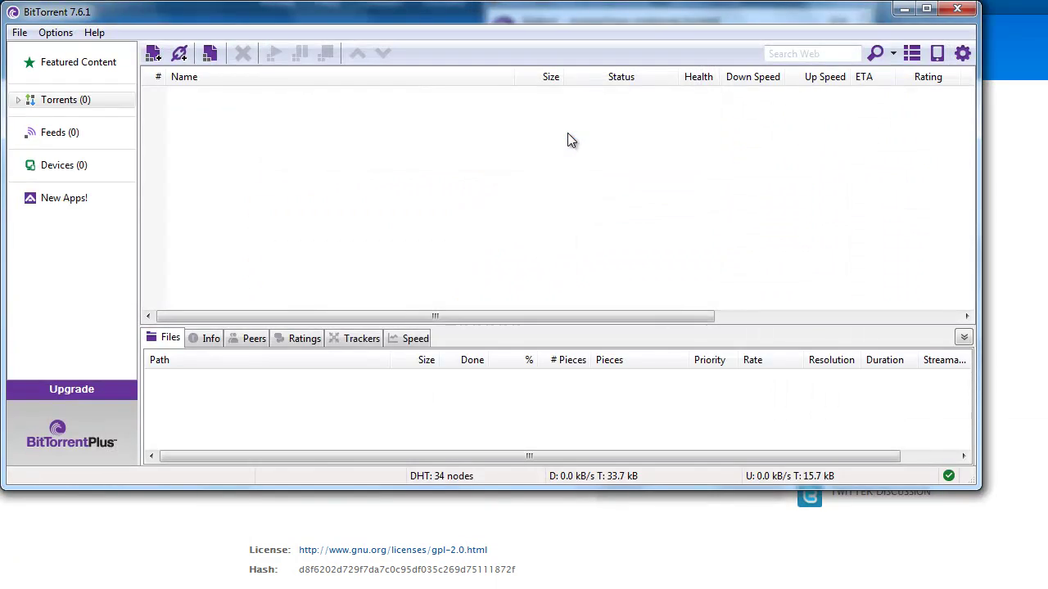